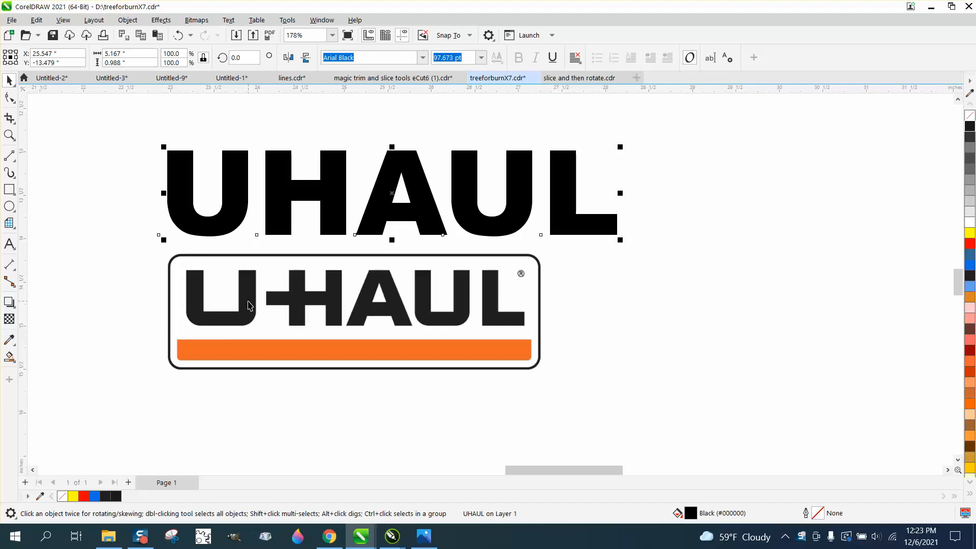
# Trace the U-Haul logo bitmap with a Clipart Outline Trace and place the traced copy directly below the original.
pyautogui.moveTo(248, 305)
pyautogui.mouseDown()
pyautogui.moveTo(376, 307)
pyautogui.moveTo(322, 290)
pyautogui.mouseUp()
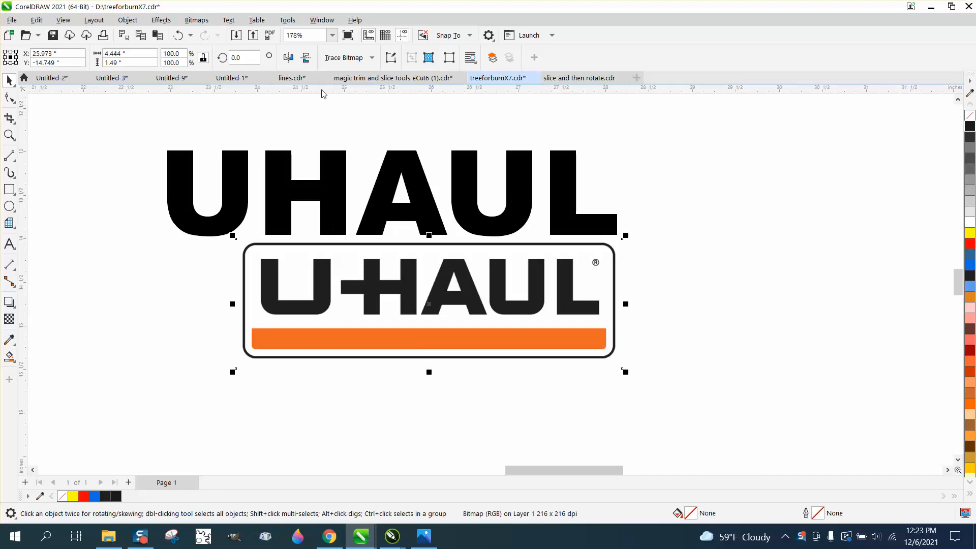
pyautogui.click(372, 58)
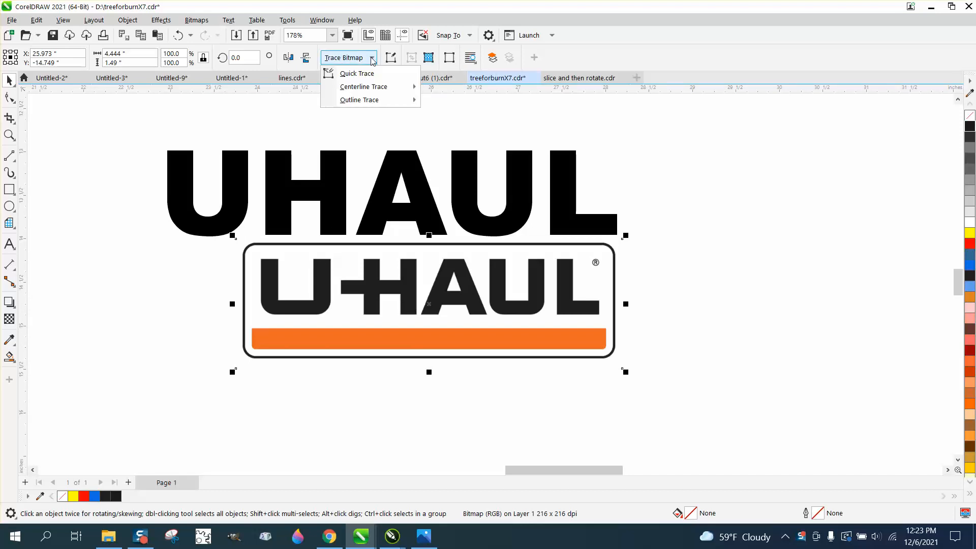
pyautogui.moveTo(368, 91)
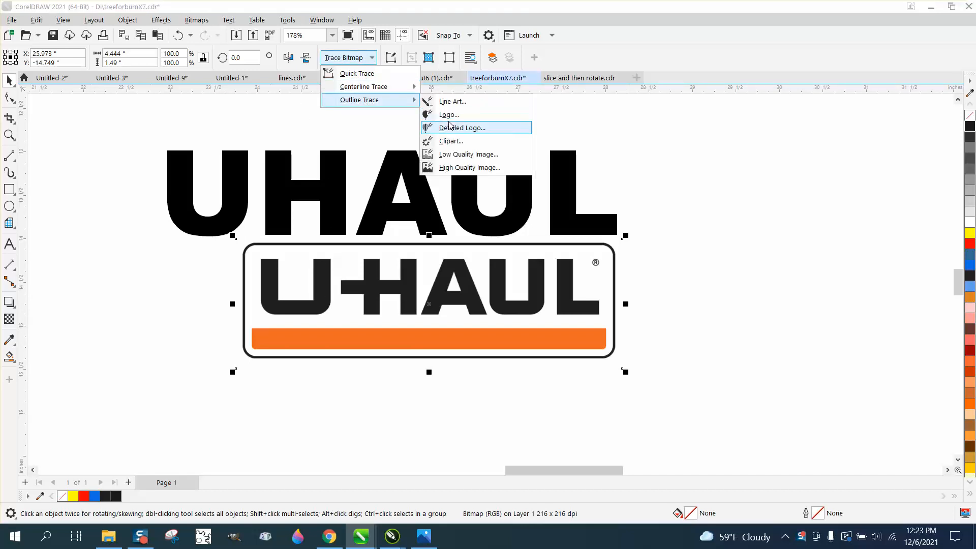
pyautogui.click(451, 144)
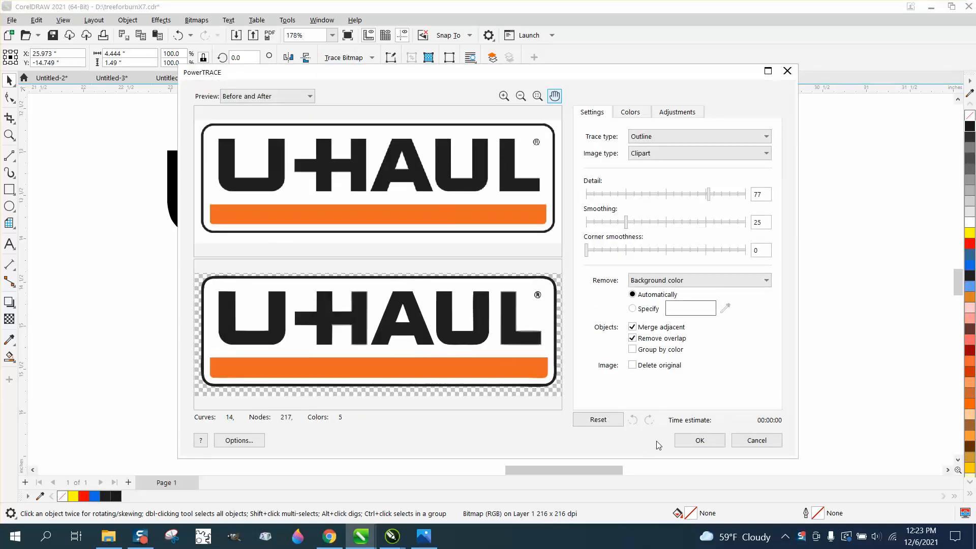
pyautogui.click(700, 440)
pyautogui.moveTo(402, 299); pyautogui.dragTo(400, 417)
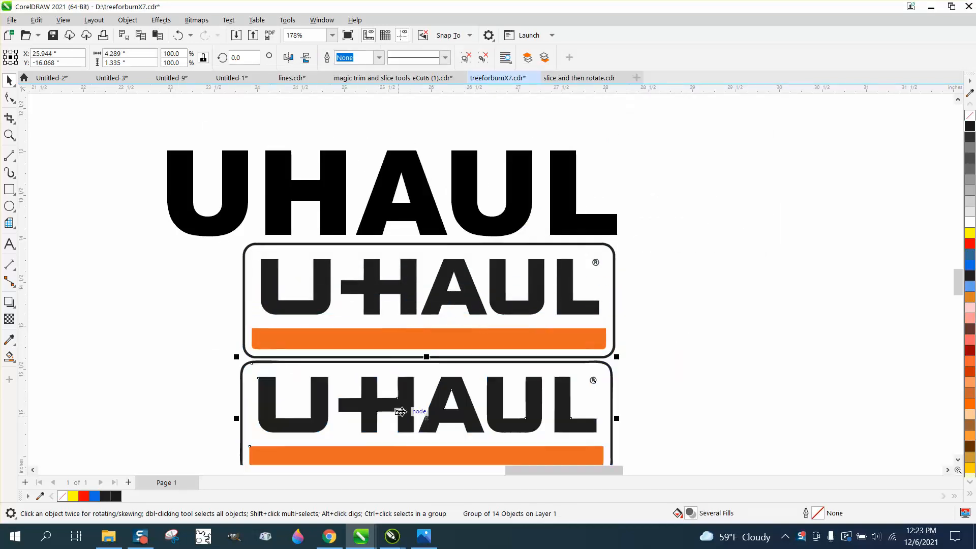
# Ungroup the traced logo into its separate objects and clear the selection.
pyautogui.click(128, 20)
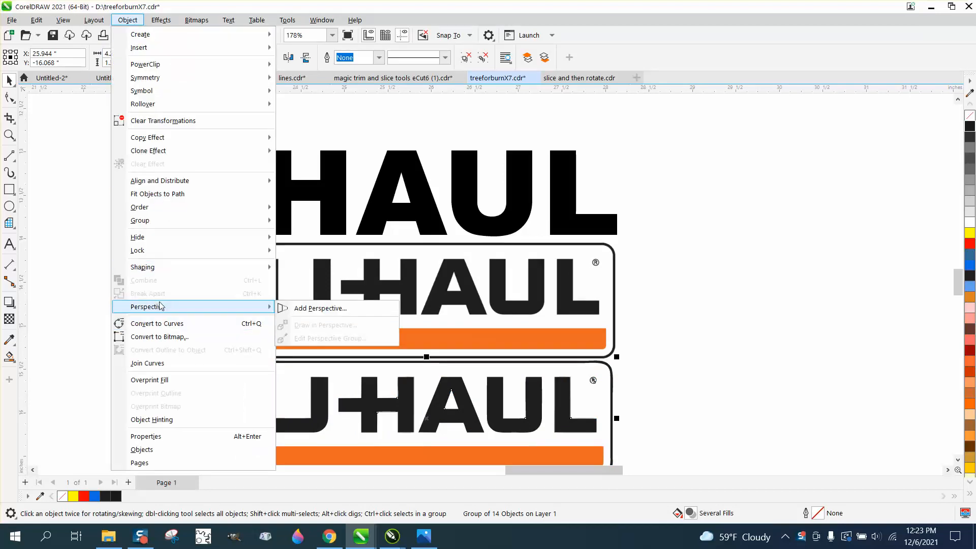
pyautogui.moveTo(188, 220)
pyautogui.click(291, 235)
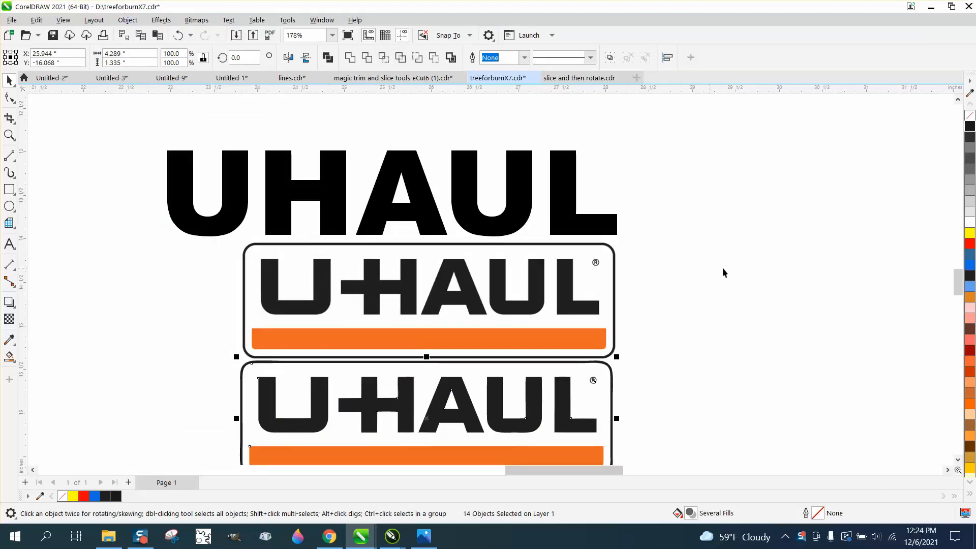
pyautogui.click(726, 267)
# Pull the traced letter U out beside the logo and examine its edges and corners up close.
pyautogui.moveTo(323, 390); pyautogui.dragTo(186, 266)
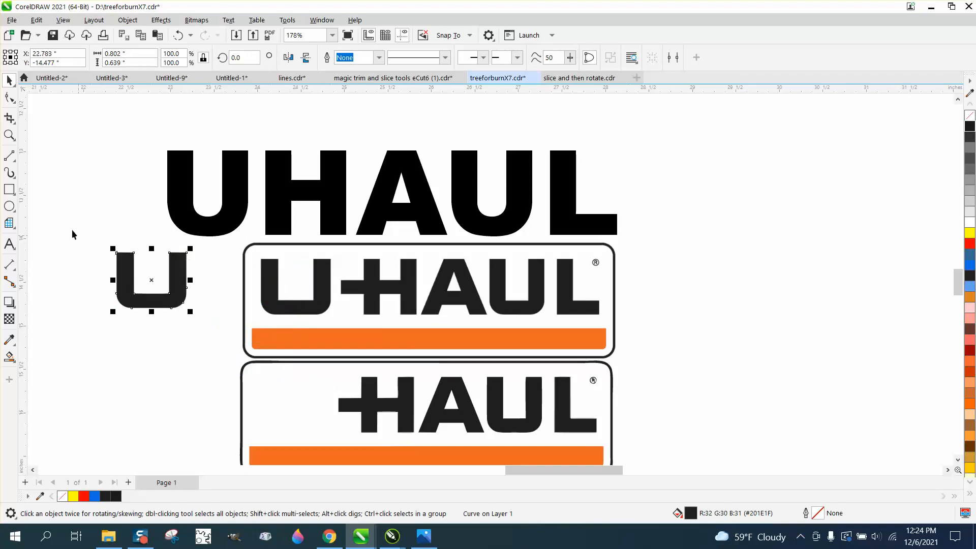
pyautogui.click(9, 135)
pyautogui.moveTo(86, 219); pyautogui.dragTo(219, 333)
pyautogui.scroll(-2, 192, 305)
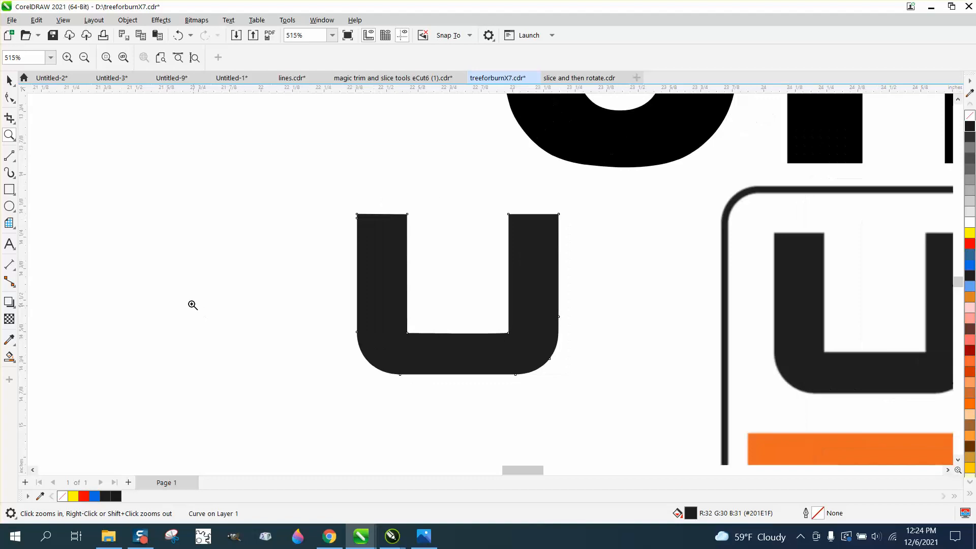
pyautogui.scroll(-3, 174, 277)
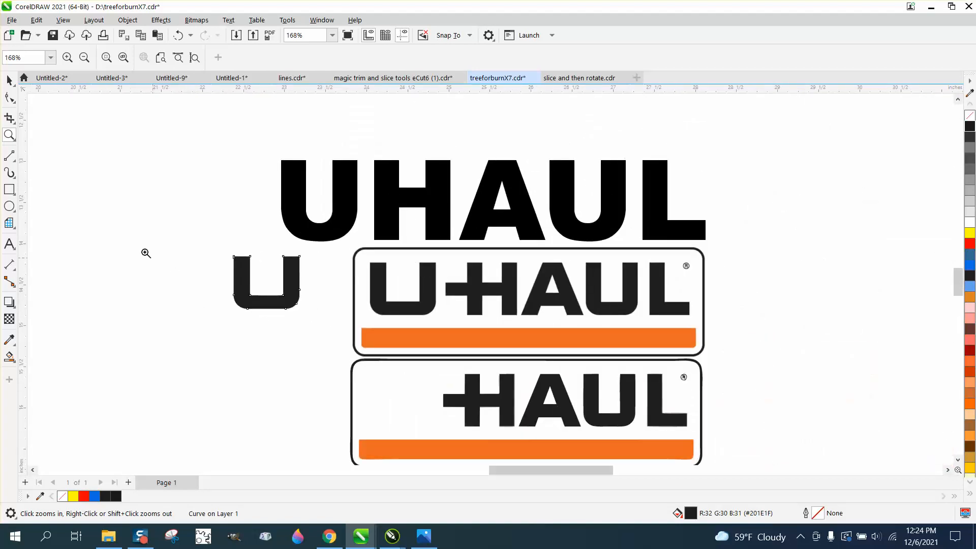
# Move the letter U back into its place in front of the H in the traced logo.
pyautogui.click(9, 80)
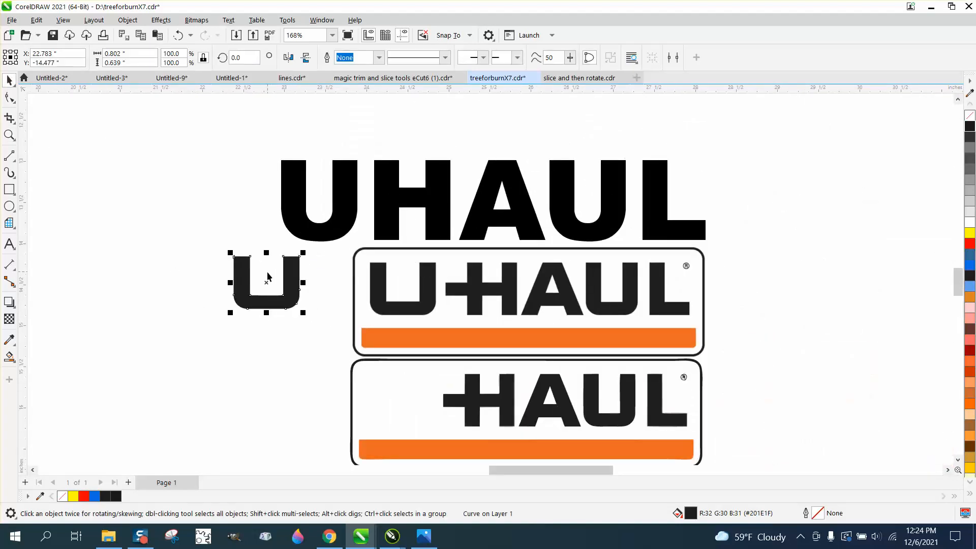
pyautogui.moveTo(266, 276); pyautogui.dragTo(381, 393)
pyautogui.moveTo(259, 304); pyautogui.dragTo(399, 422)
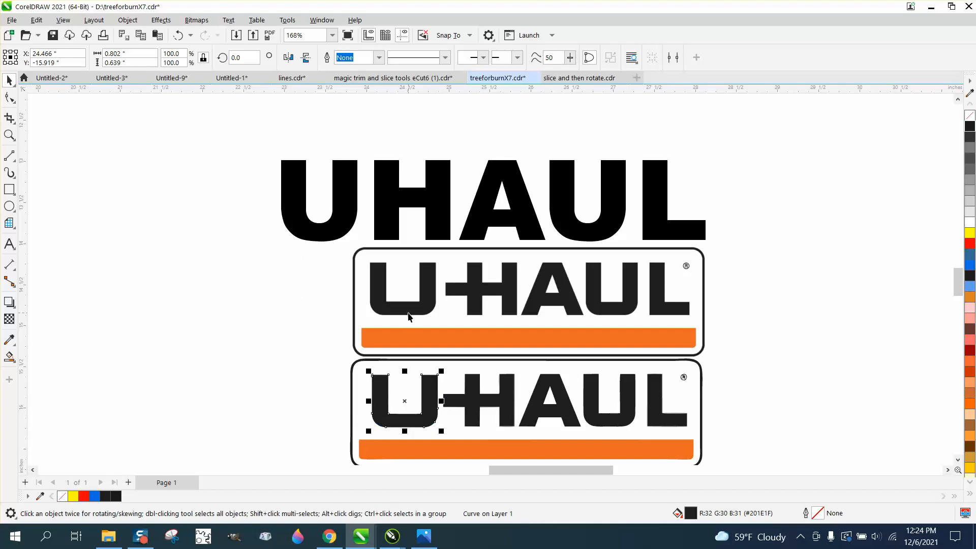
# Draw a rectangle about 0.81 by 0.65 inches around the outer edges of the U in the bitmap logo.
pyautogui.click(9, 141)
pyautogui.moveTo(351, 243); pyautogui.dragTo(502, 339)
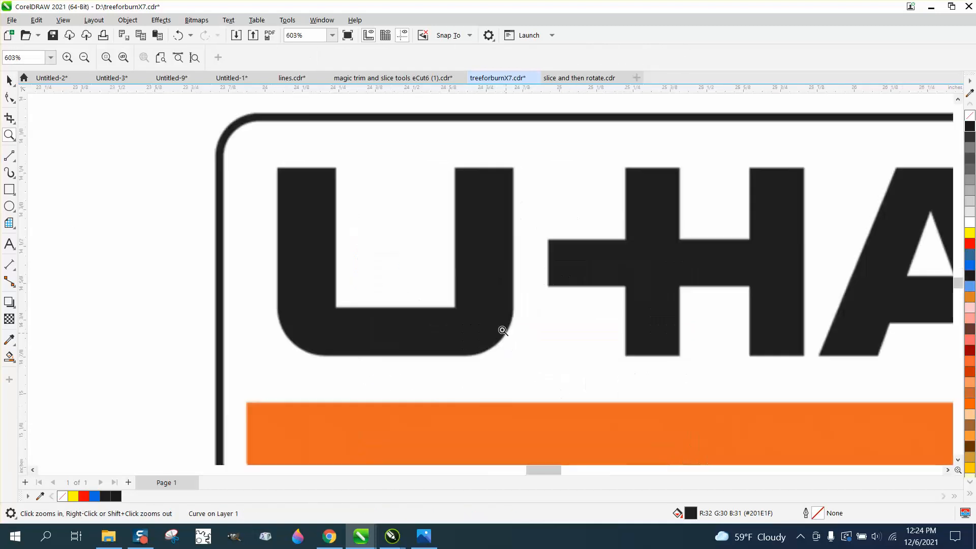
pyautogui.click(14, 193)
pyautogui.click(38, 196)
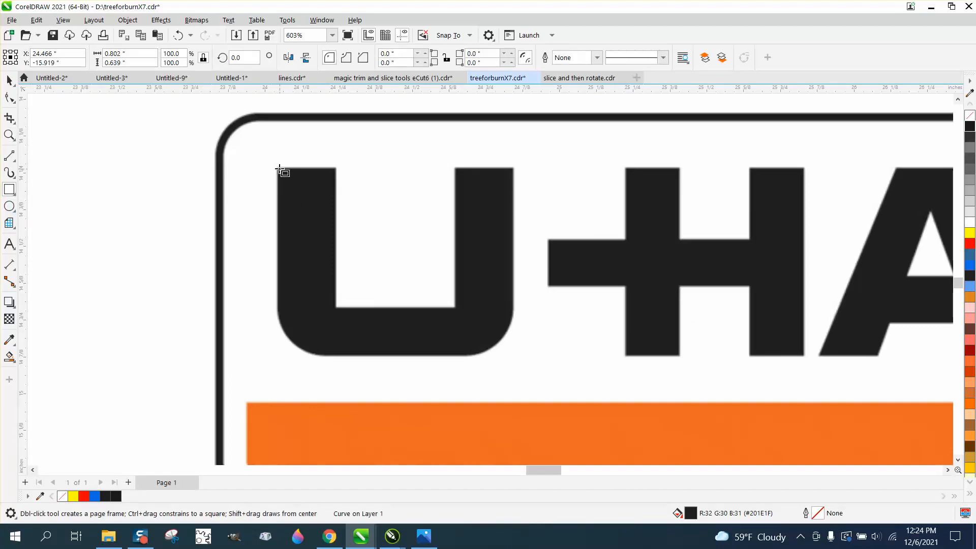
pyautogui.moveTo(276, 166); pyautogui.dragTo(515, 356)
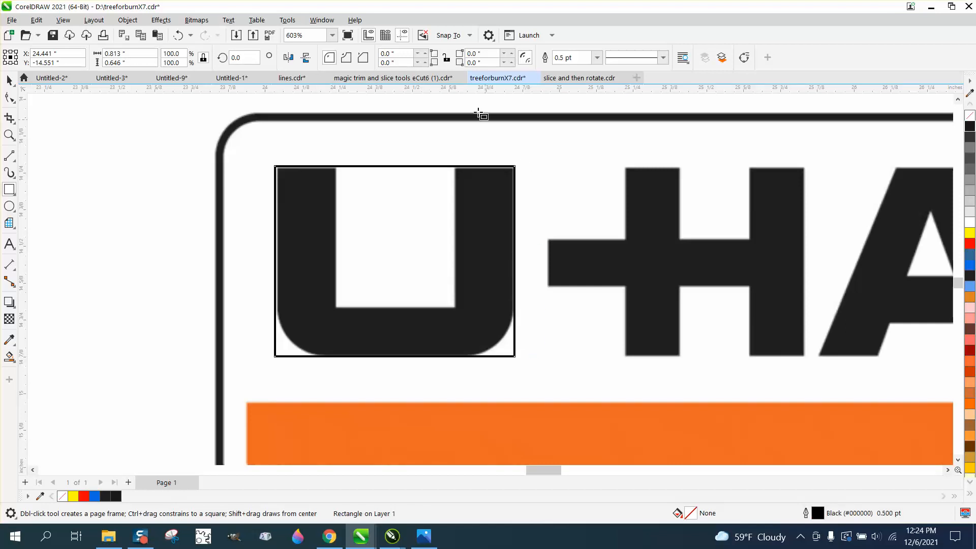
# Unlink the rectangle's corner radii and give it a red hairline outline.
pyautogui.click(447, 59)
pyautogui.rightClick(973, 249)
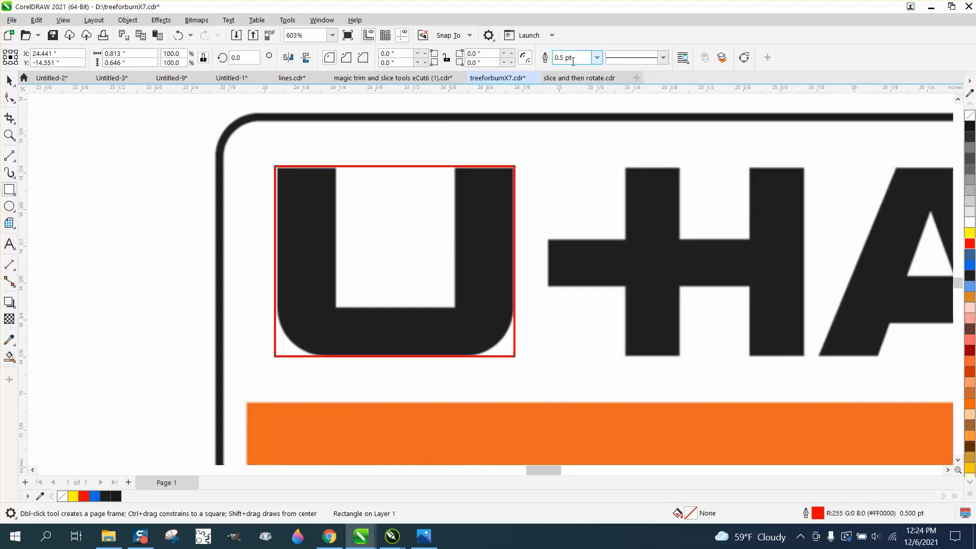
pyautogui.click(593, 61)
pyautogui.click(576, 79)
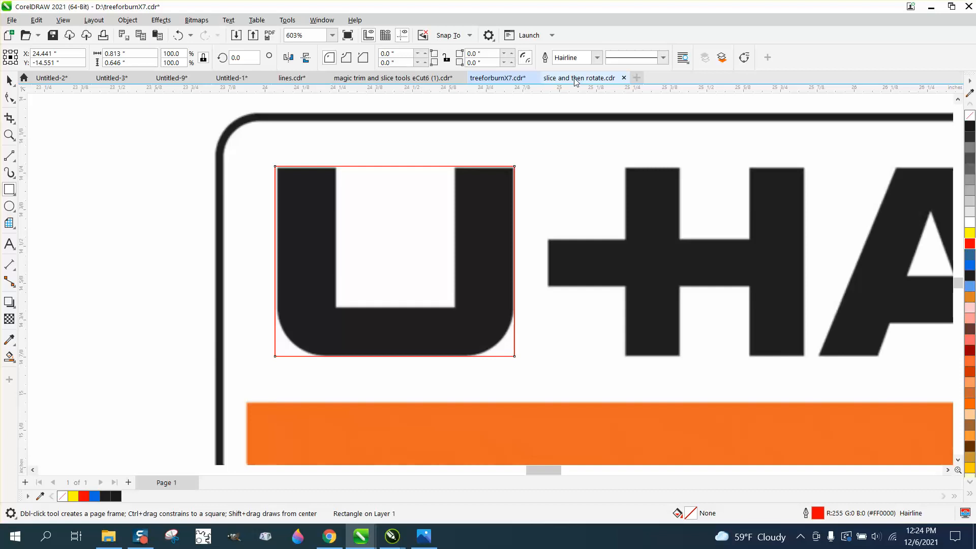
# Round the rectangle's lower-right corner to a 0.17-inch radius to match the curve of the U.
pyautogui.click(9, 98)
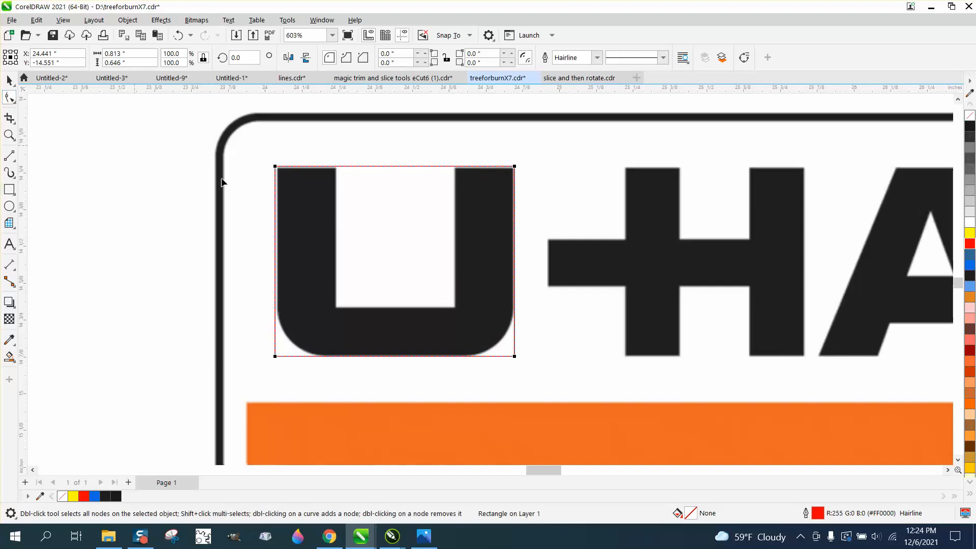
pyautogui.click(523, 368)
pyautogui.click(515, 356)
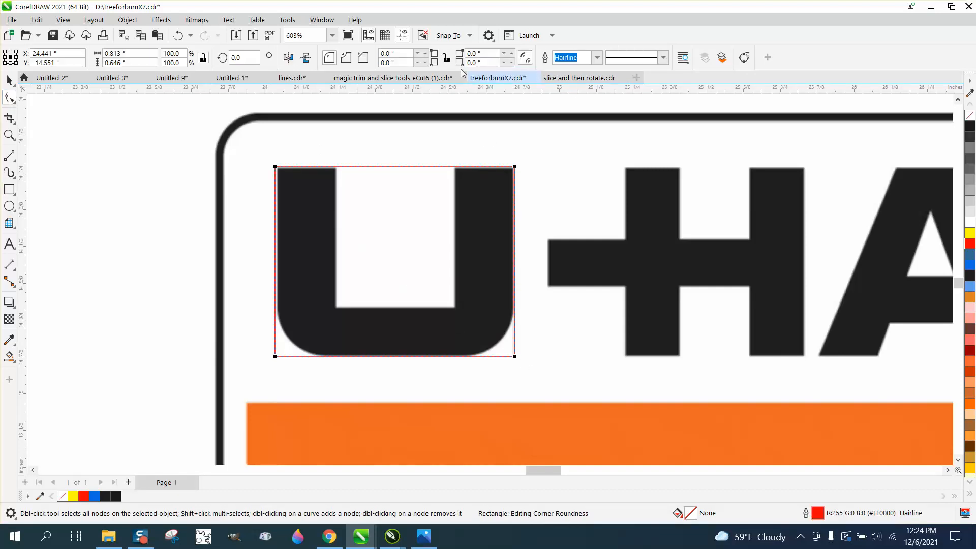
pyautogui.click(512, 62)
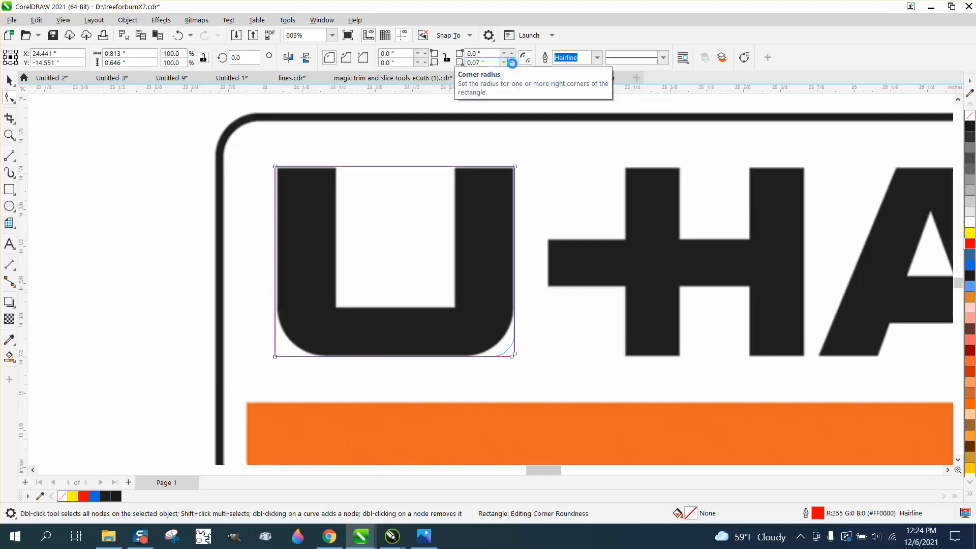
pyautogui.click(512, 64)
pyautogui.click(512, 64)
pyautogui.click(512, 64)
pyautogui.click(512, 64)
pyautogui.click(512, 64)
pyautogui.click(512, 64)
pyautogui.click(513, 64)
pyautogui.click(513, 64)
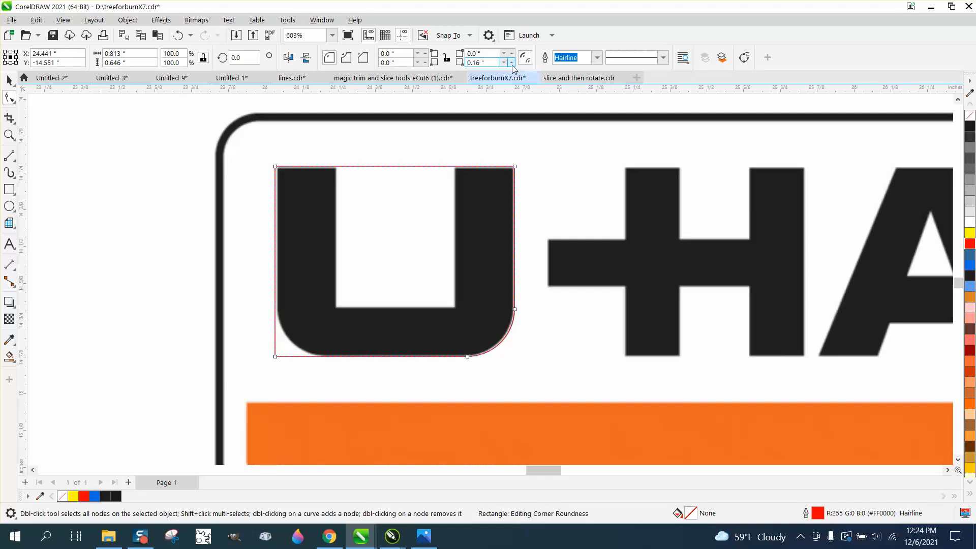
pyautogui.click(512, 65)
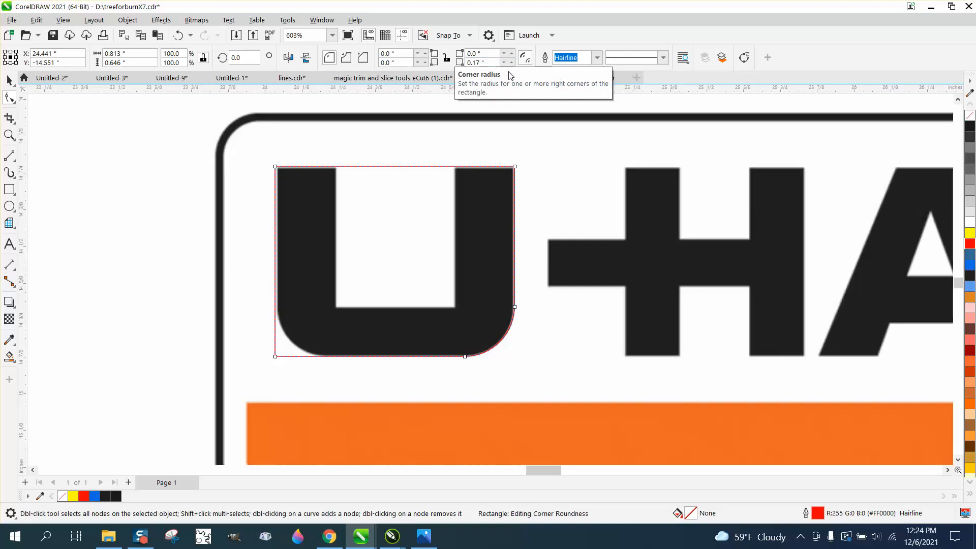
# Set the rectangle's lower-left corner radius to 0.17 inches.
pyautogui.moveTo(397, 63); pyautogui.dragTo(374, 67)
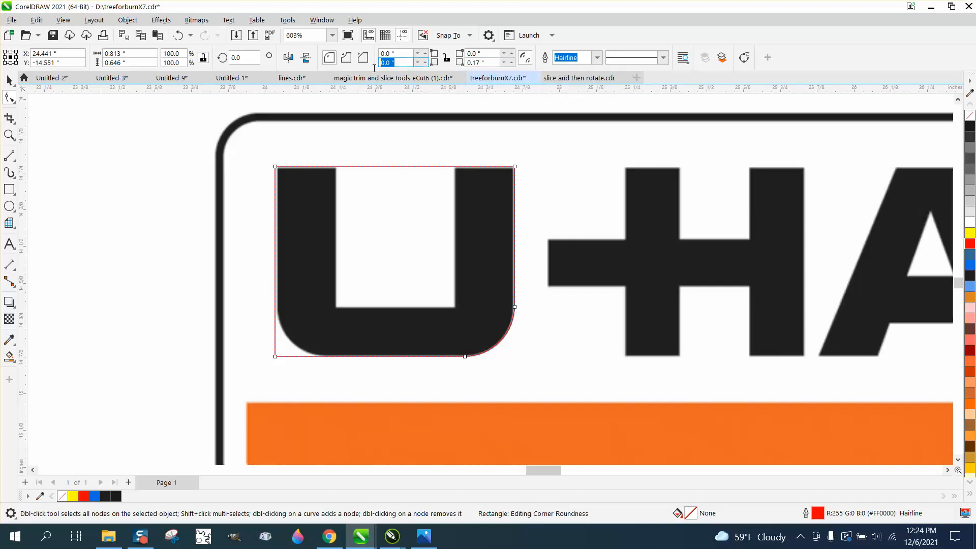
pyautogui.write('.17')
pyautogui.press('Return')
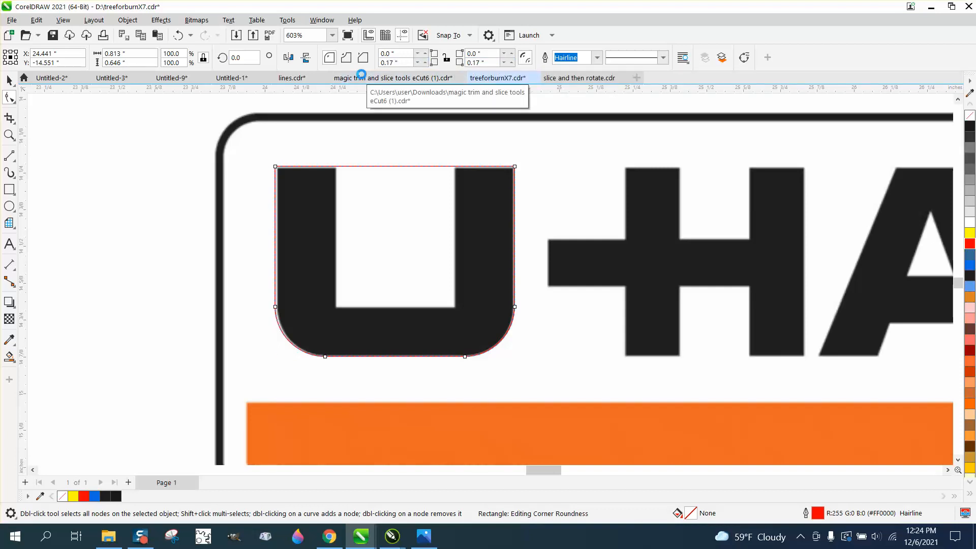
# Draw a second rectangle about 0.41 by 0.48 inches over the inner opening of the U.
pyautogui.click(9, 188)
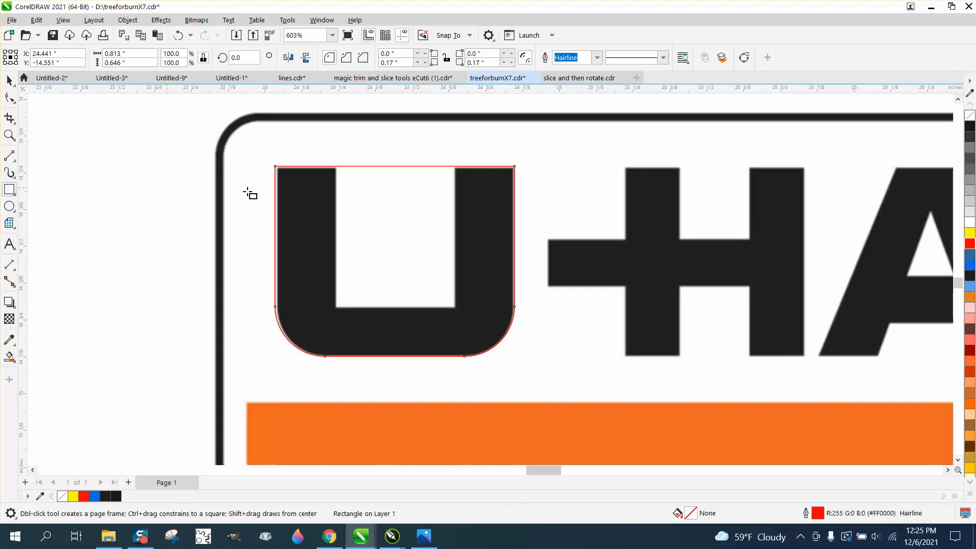
pyautogui.moveTo(336, 168)
pyautogui.mouseDown()
pyautogui.moveTo(337, 305)
pyautogui.moveTo(455, 307)
pyautogui.mouseUp()
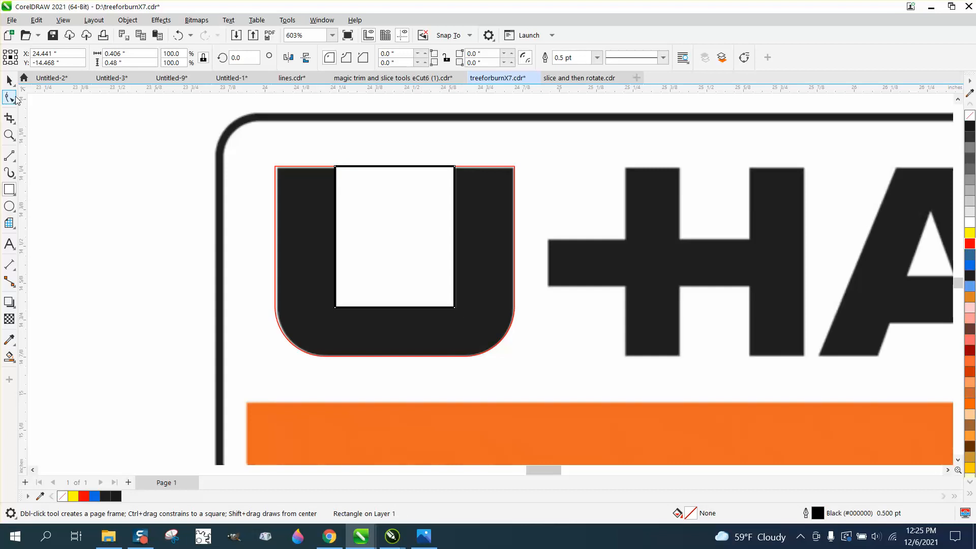
# Move the bitmap logo away from the two rectangles and Smart Fill the U-shaped region between them in blue.
pyautogui.click(9, 80)
pyautogui.scroll(-1, 123, 171)
pyautogui.scroll(-2, 217, 220)
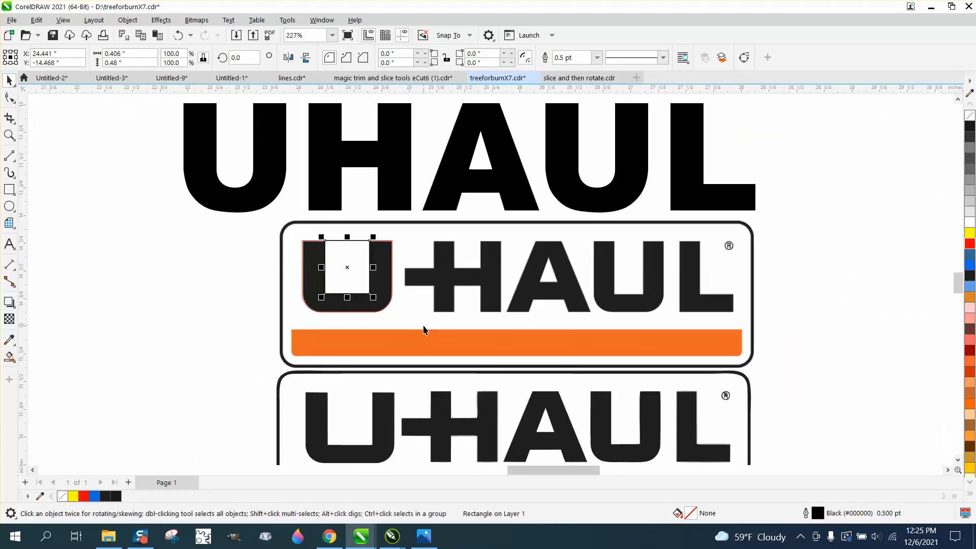
pyautogui.moveTo(425, 331); pyautogui.dragTo(657, 324)
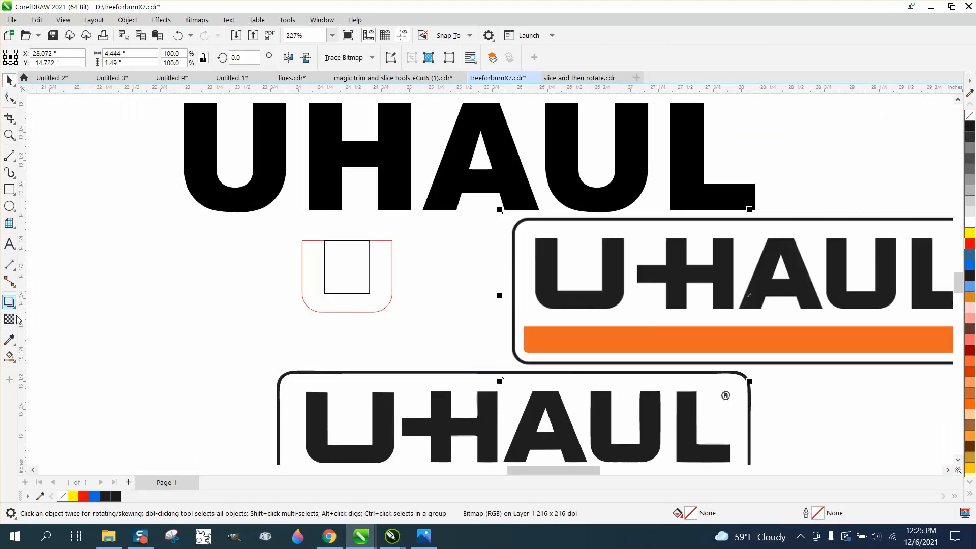
pyautogui.click(9, 356)
pyautogui.click(311, 261)
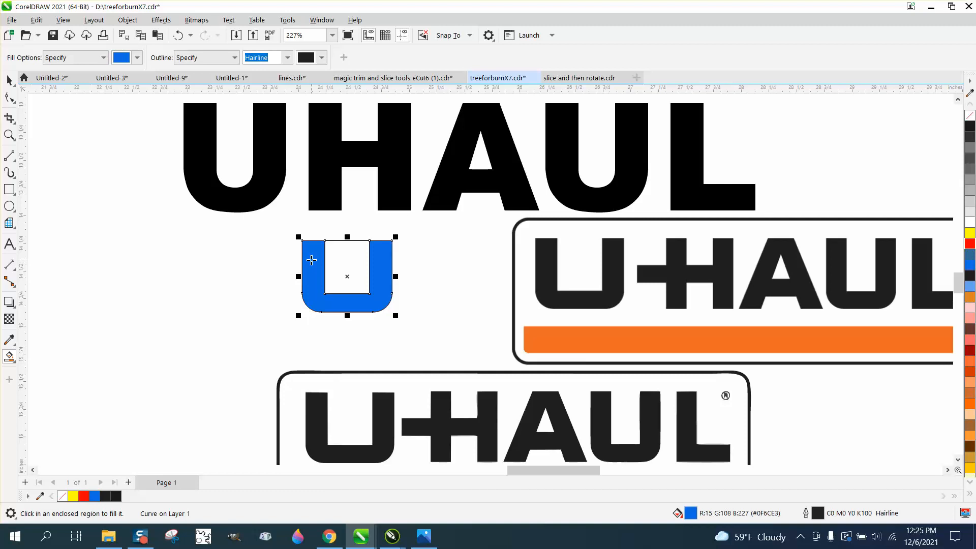
# Move the filled U to the left of the rectangles and recolour its fill to dark grey #1A1A1A.
pyautogui.click(9, 80)
pyautogui.moveTo(389, 275); pyautogui.dragTo(251, 287)
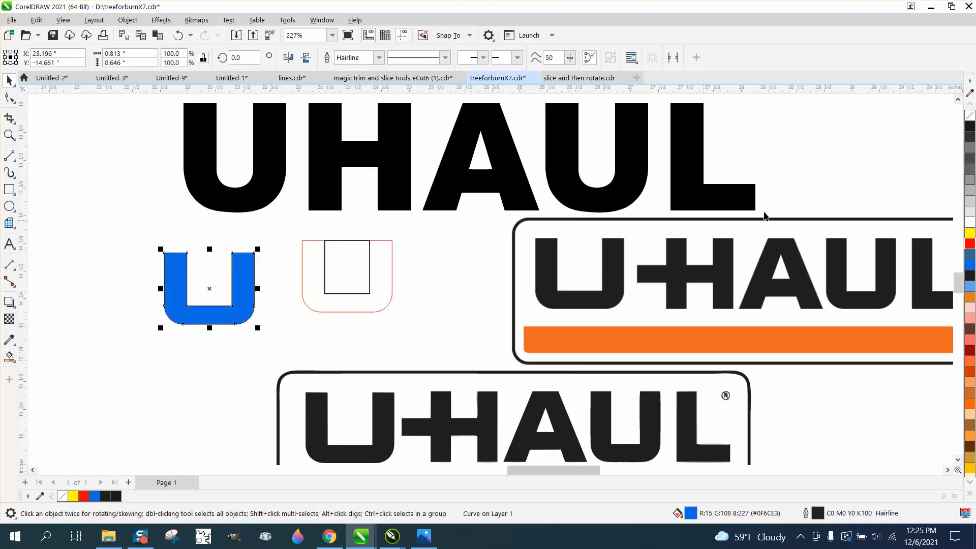
pyautogui.click(971, 126)
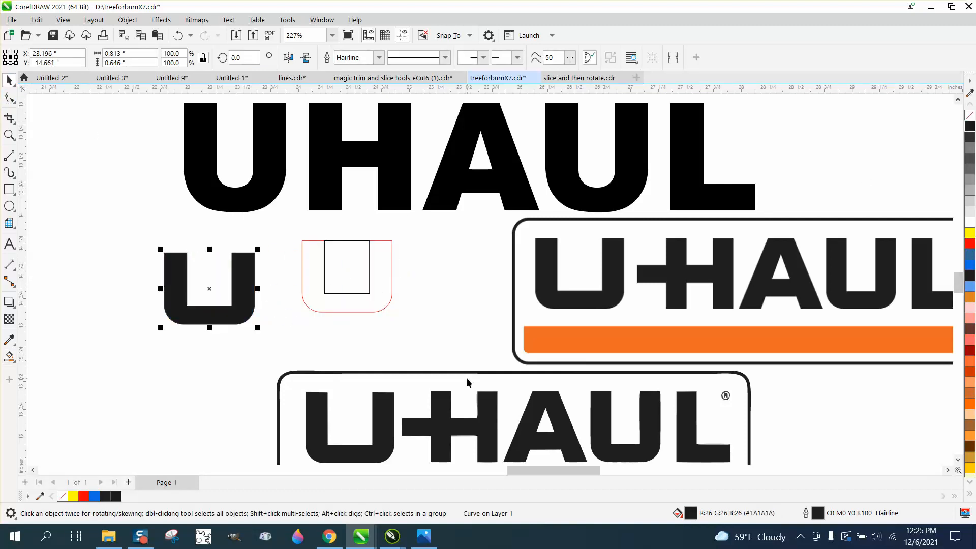
# Shift the bitmap logo closer to the new U and delete the two construction rectangles.
pyautogui.scroll(-1, 417, 368)
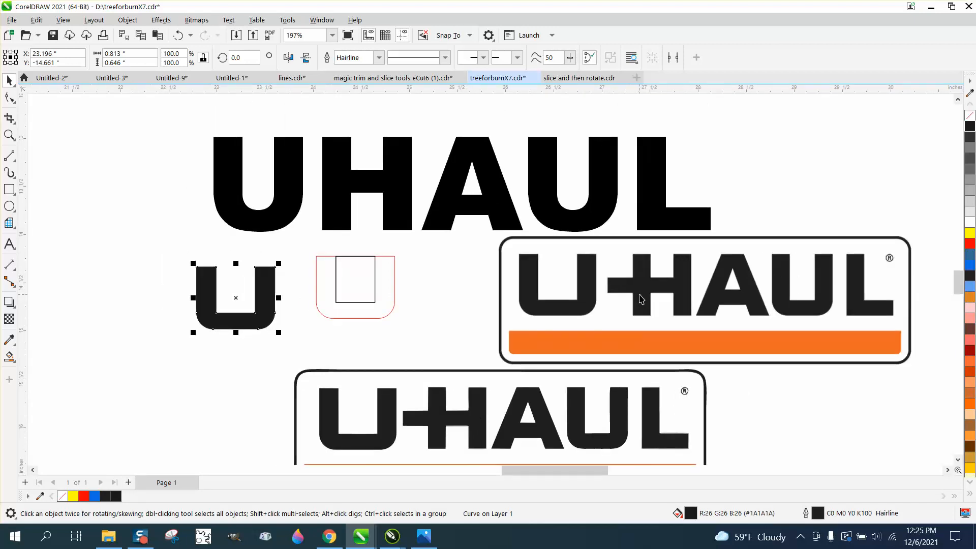
pyautogui.moveTo(641, 299); pyautogui.dragTo(555, 298)
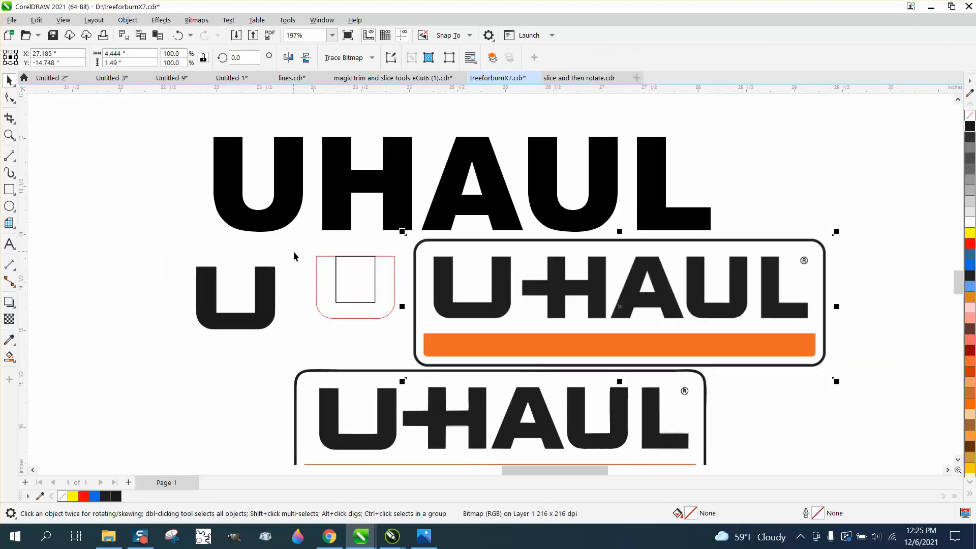
pyautogui.moveTo(294, 252); pyautogui.dragTo(421, 332)
pyautogui.press('Delete')
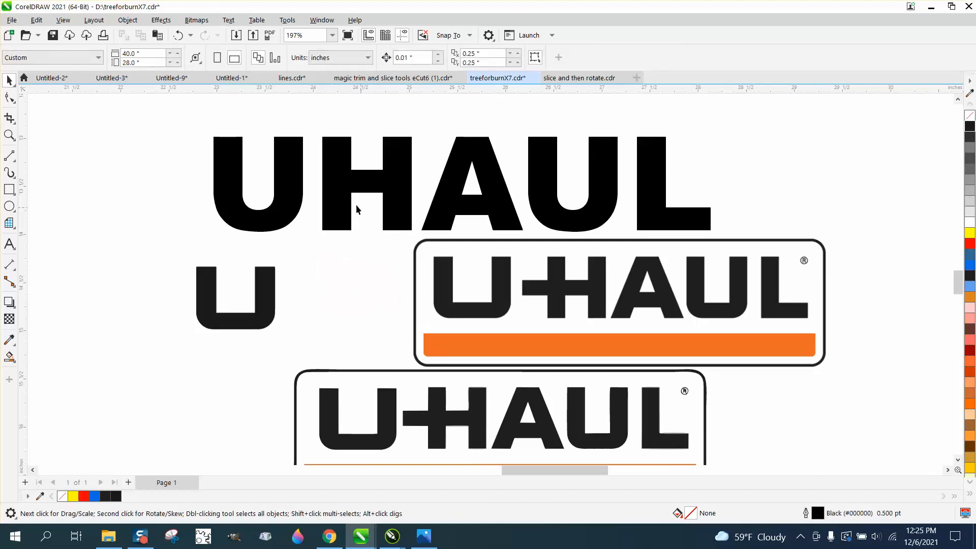
# Undo the deletion of the large UHAUL text and break it apart into separate letters.
pyautogui.press('Delete')
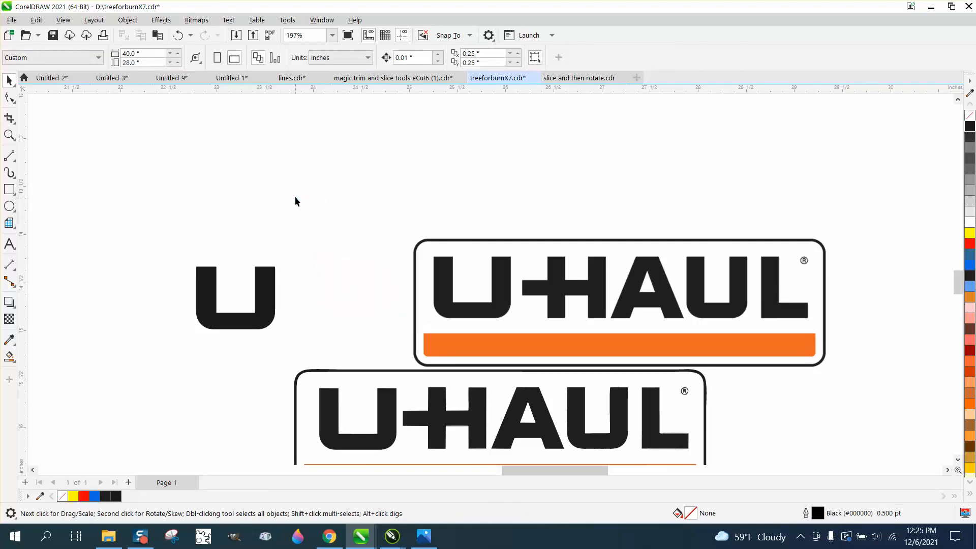
pyautogui.click(178, 35)
pyautogui.click(127, 20)
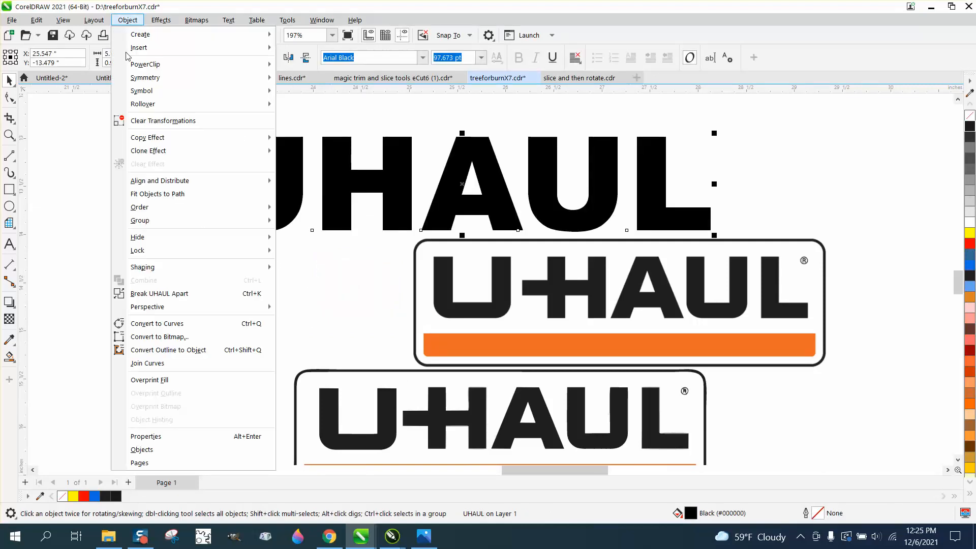
pyautogui.click(152, 291)
pyautogui.click(198, 240)
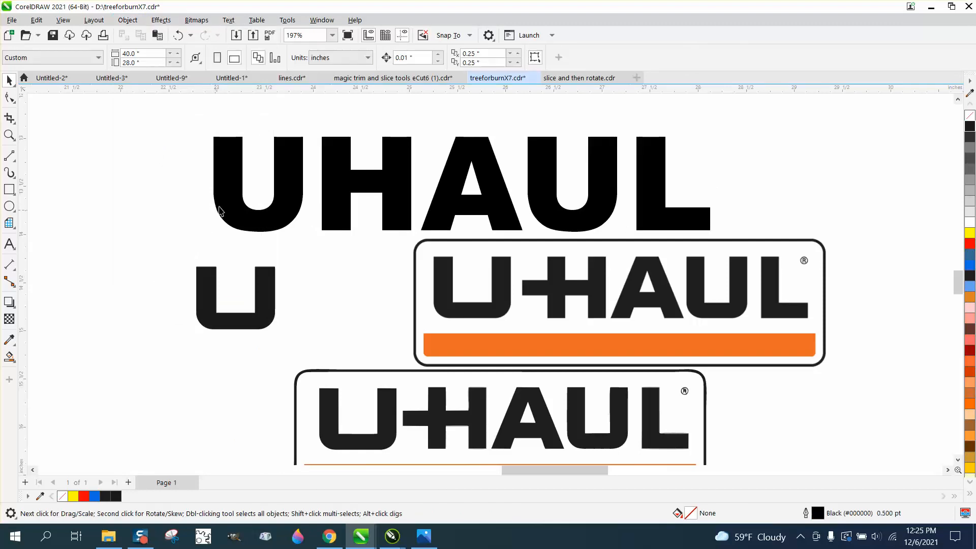
# Delete the separate U, A, U and L letters, keeping only the H.
pyautogui.click(229, 208)
pyautogui.press('Delete')
pyautogui.click(451, 202)
pyautogui.press('Delete')
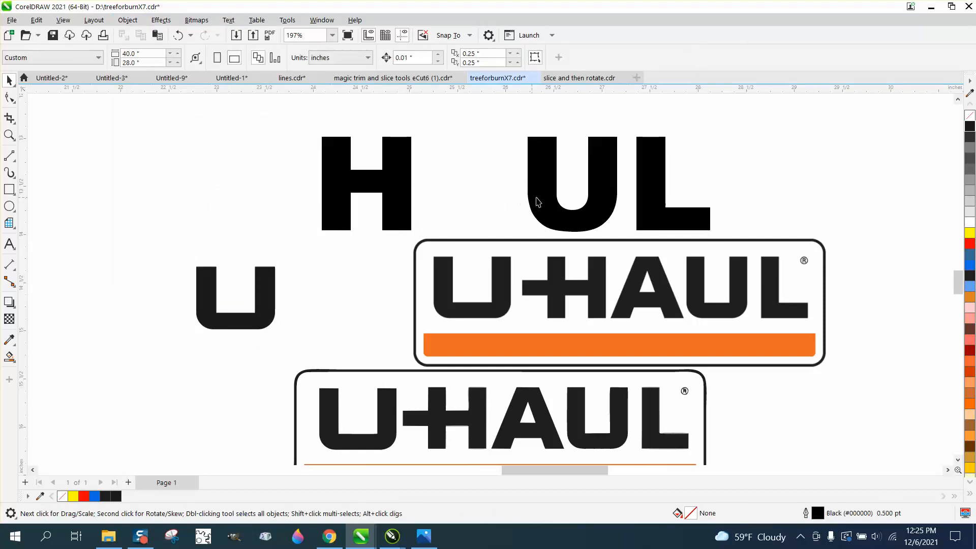
pyautogui.click(536, 203)
pyautogui.click(647, 203)
pyautogui.press('Delete')
pyautogui.click(613, 204)
pyautogui.press('Delete')
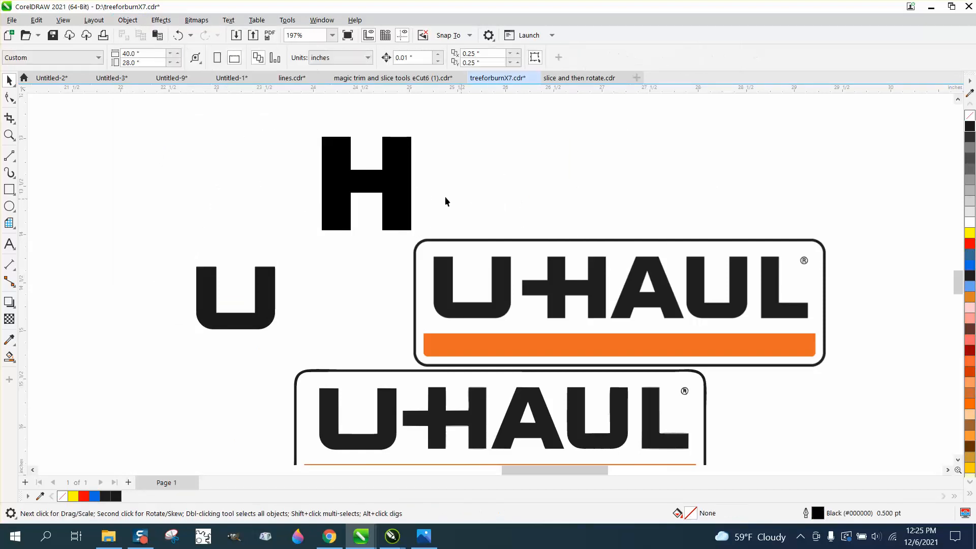
# Remove the H's fill, give it a dark grey #1A1A1A outline and convert it to curves.
pyautogui.click(398, 190)
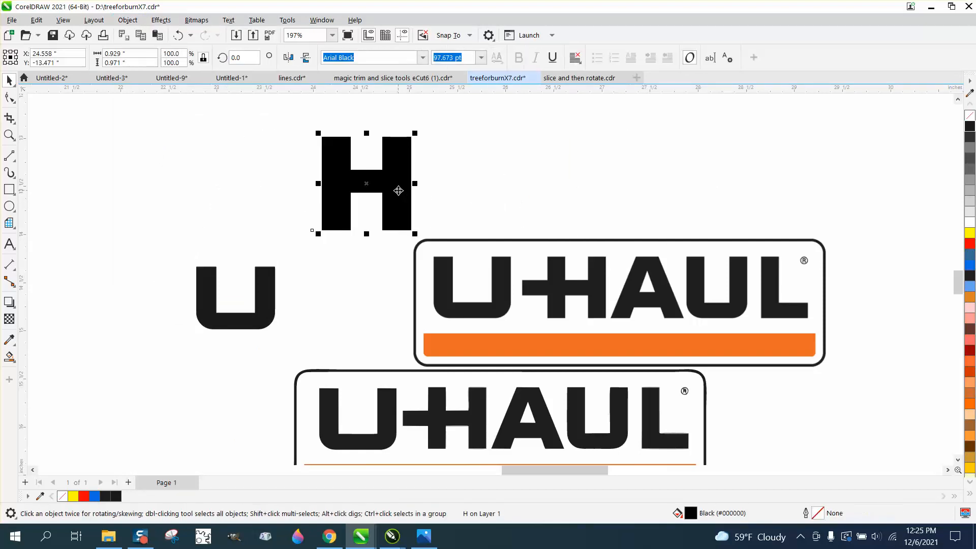
pyautogui.click(969, 116)
pyautogui.rightClick(970, 126)
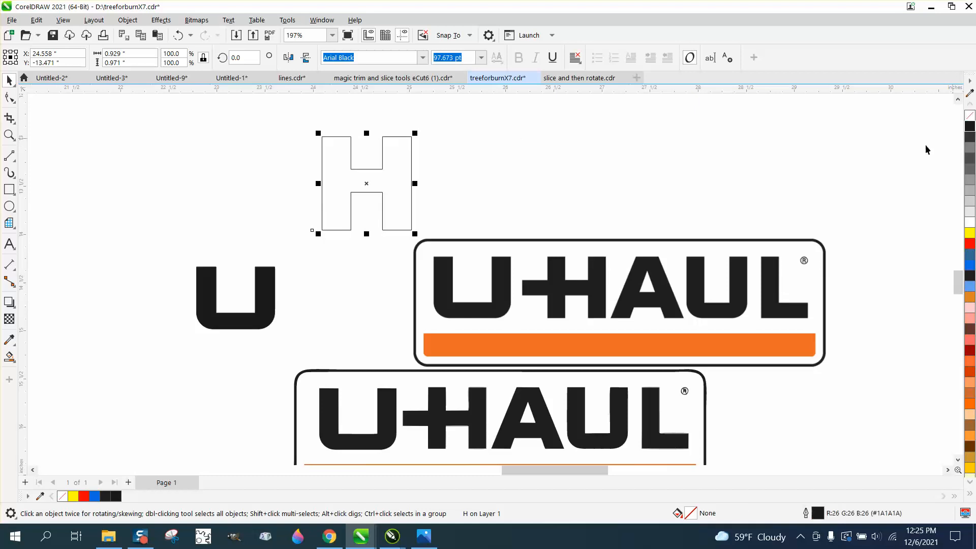
pyautogui.click(127, 20)
pyautogui.click(182, 324)
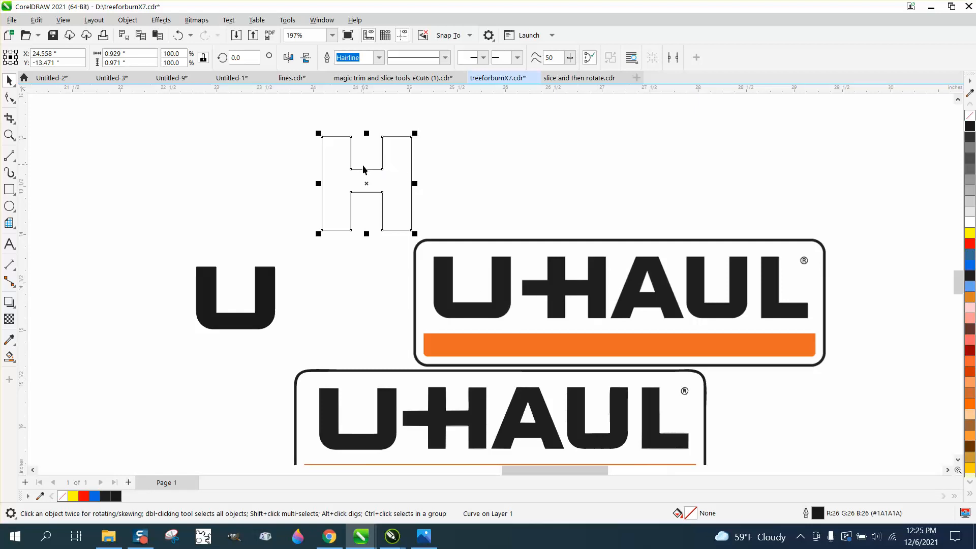
# Move the bitmap logo up beside the outlined H.
pyautogui.moveTo(582, 287); pyautogui.dragTo(597, 184)
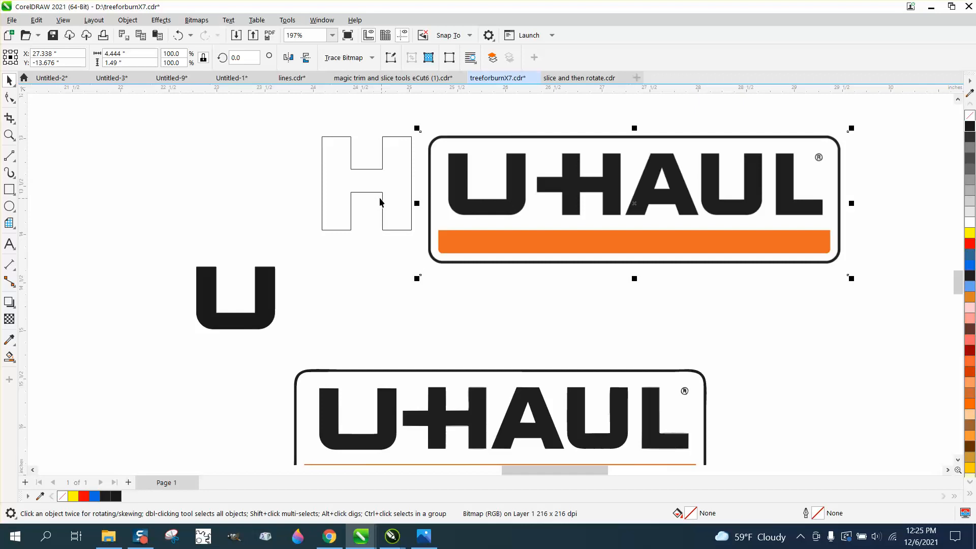
pyautogui.click(9, 135)
pyautogui.moveTo(299, 122); pyautogui.dragTo(542, 279)
# Add two nodes on the H's outer left edge, level with the upper and lower edges of the crossbar.
pyautogui.click(9, 97)
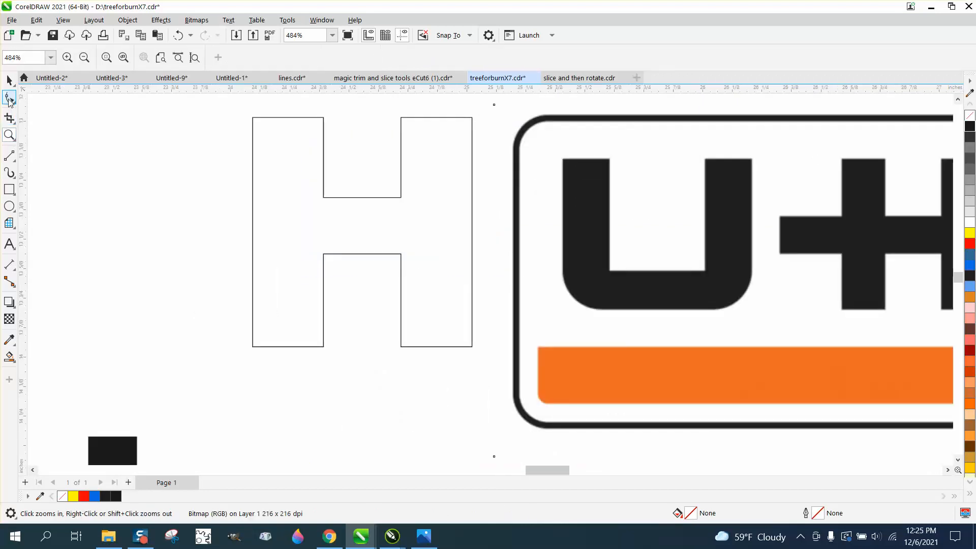
pyautogui.click(372, 198)
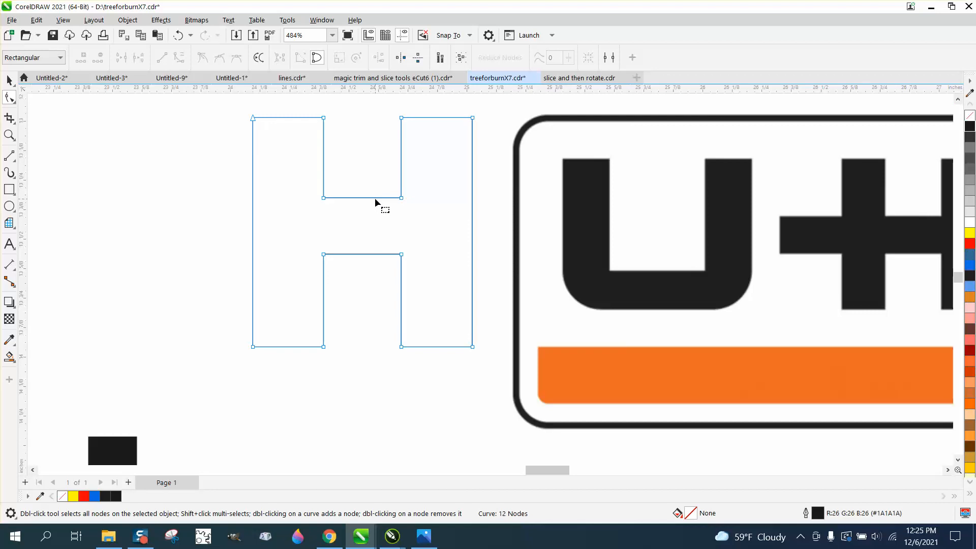
pyautogui.doubleClick(252, 193)
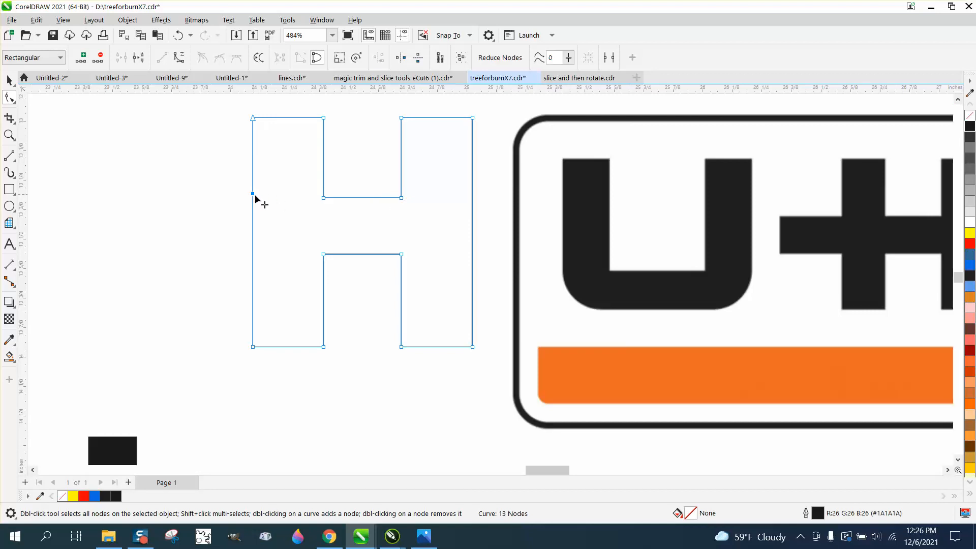
pyautogui.click(253, 255)
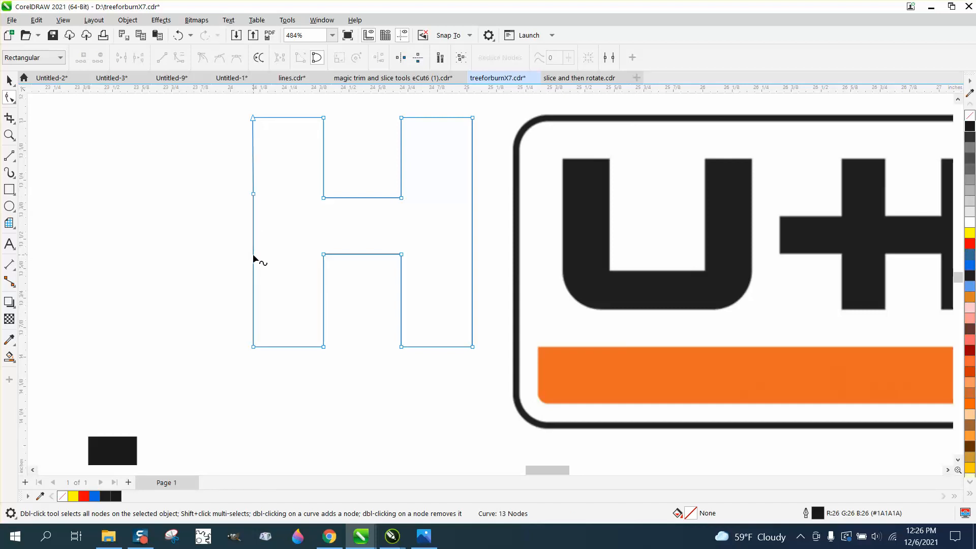
pyautogui.doubleClick(253, 254)
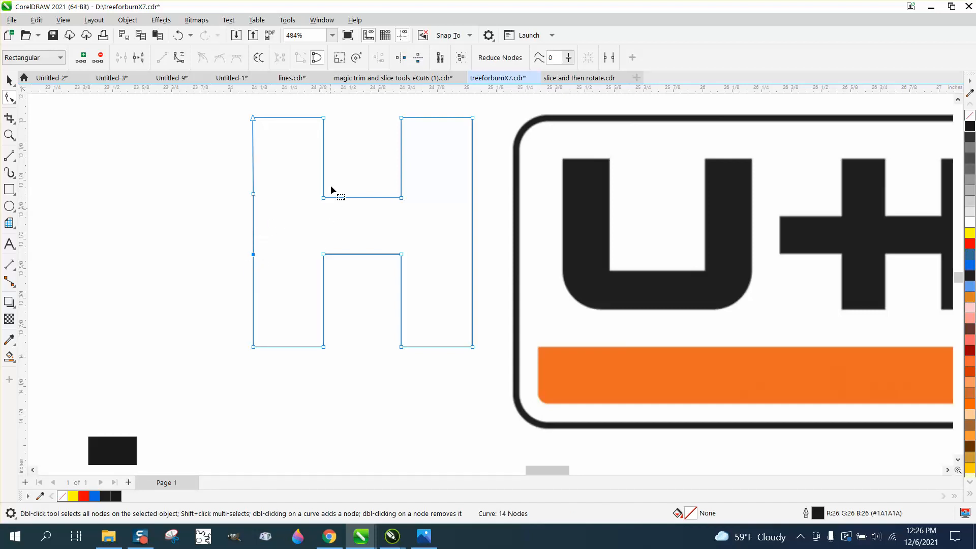
# Try to align the upper left-edge node and the crossbar's upper-left corner node horizontally, selecting both together, and undo it.
pyautogui.moveTo(228, 185); pyautogui.dragTo(330, 207)
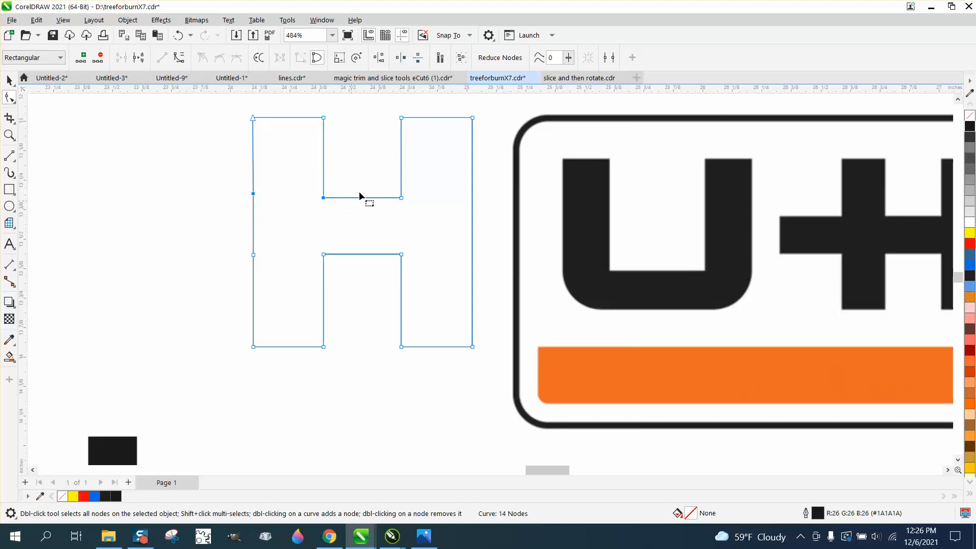
pyautogui.click(379, 58)
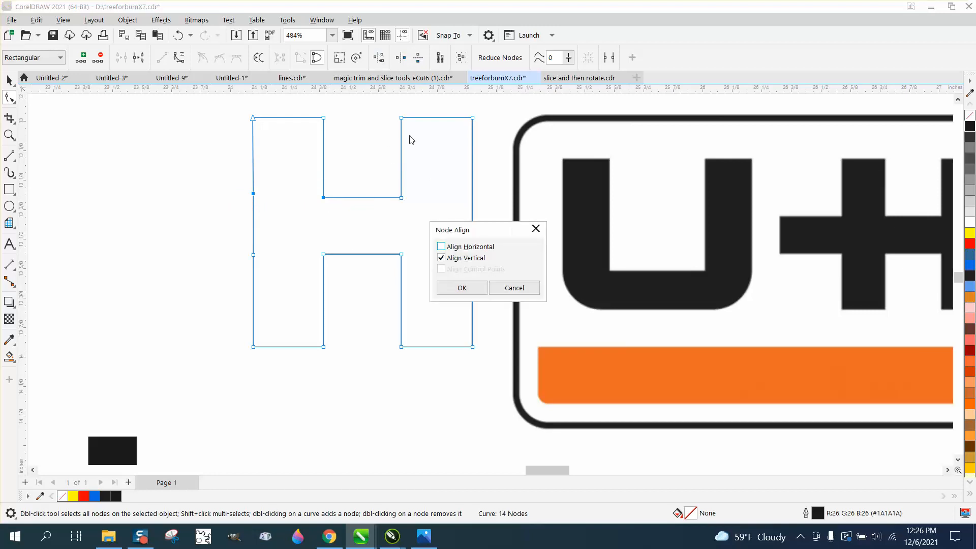
pyautogui.click(442, 246)
pyautogui.click(441, 258)
pyautogui.click(462, 288)
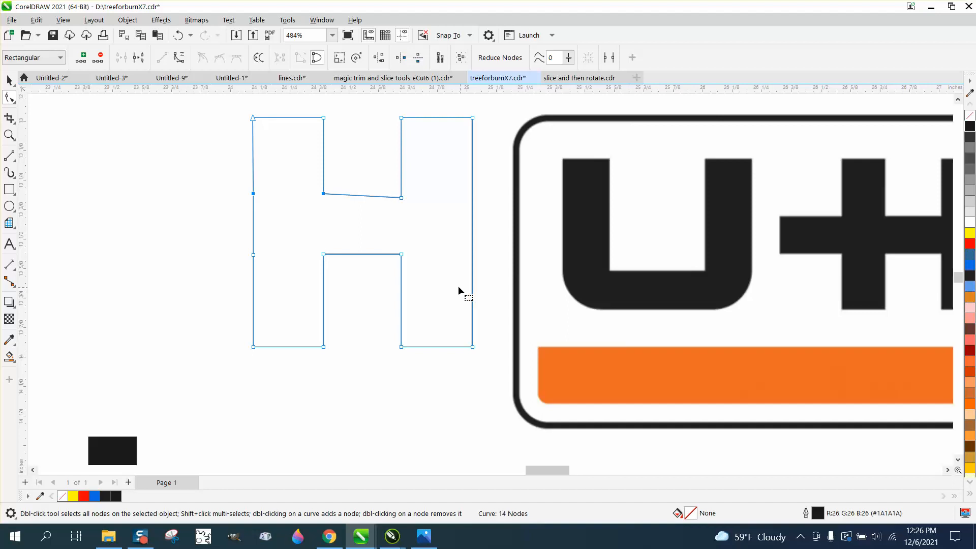
pyautogui.click(178, 35)
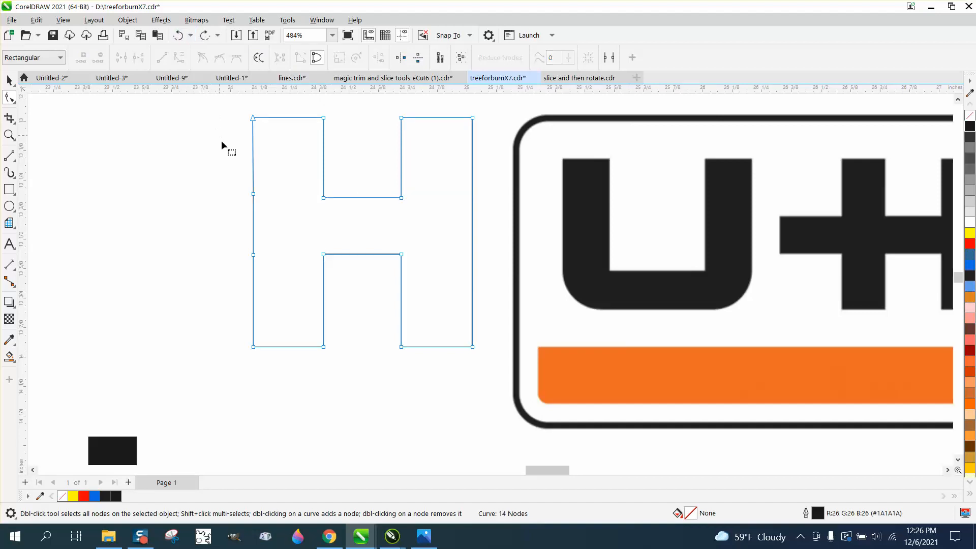
# Try the horizontal node alignment with the crossbar corner node selected before the left-edge node, and undo it.
pyautogui.moveTo(349, 212); pyautogui.dragTo(349, 213)
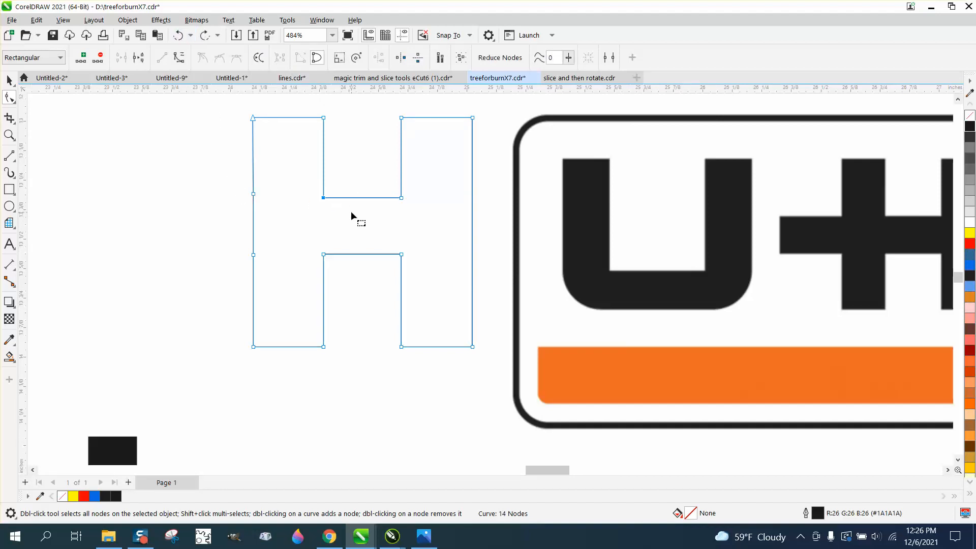
pyautogui.keyDown('shift'); pyautogui.click(253, 193); pyautogui.keyUp('shift')
pyautogui.click(379, 58)
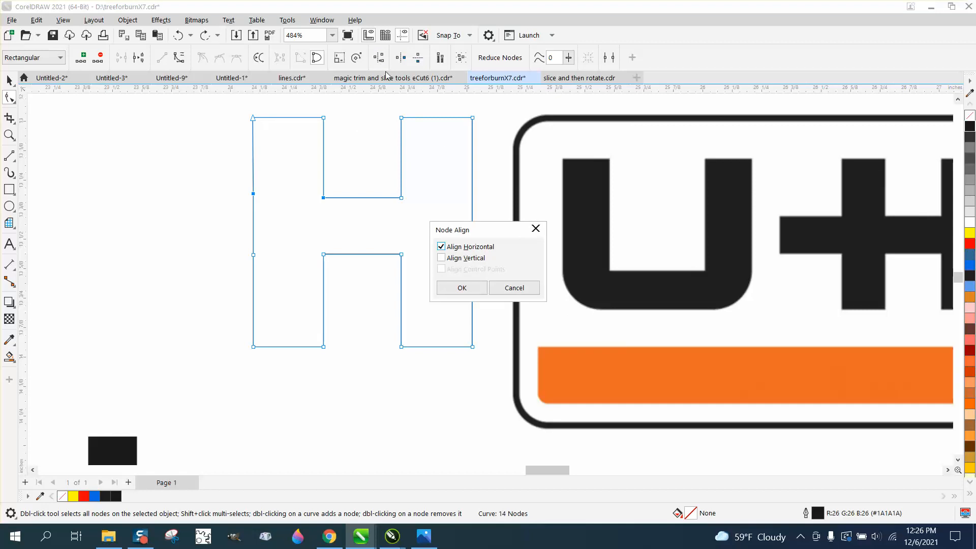
pyautogui.click(462, 288)
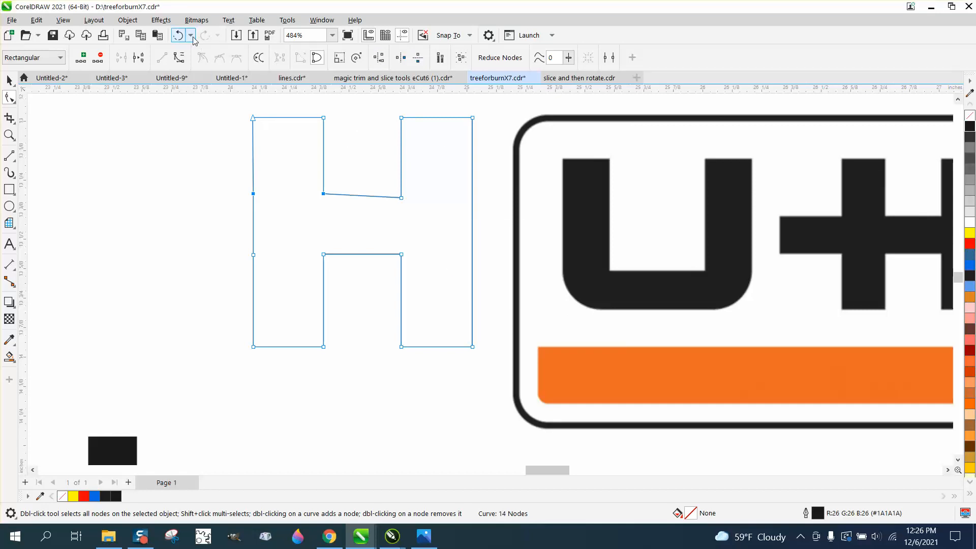
pyautogui.click(178, 36)
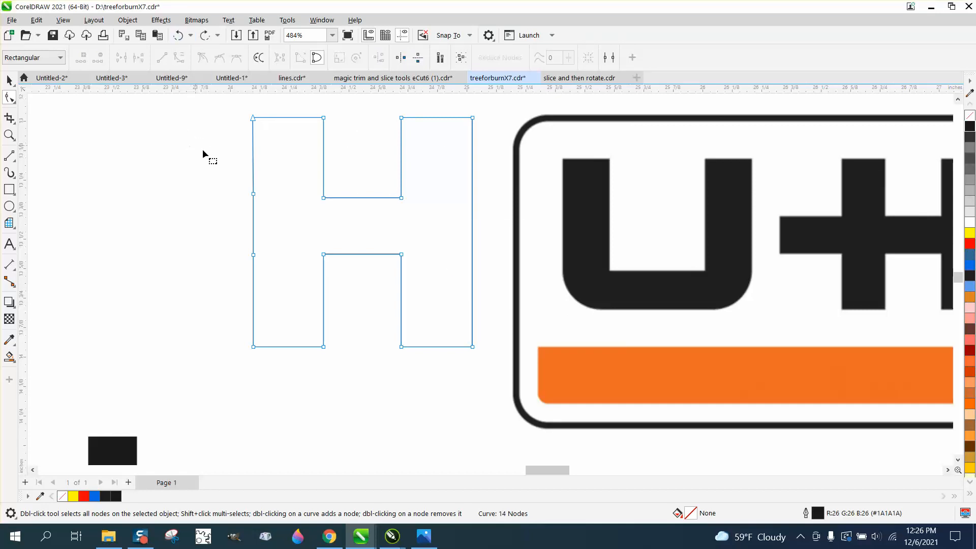
# Align the upper and lower left-edge nodes horizontally with the crossbar's upper-left and lower-left corner nodes.
pyautogui.moveTo(281, 209); pyautogui.dragTo(283, 209)
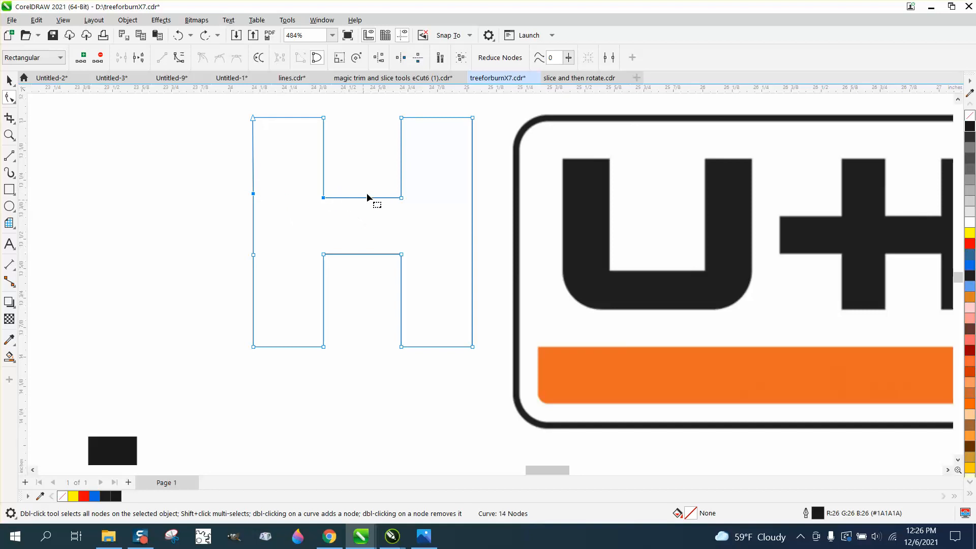
pyautogui.click(379, 57)
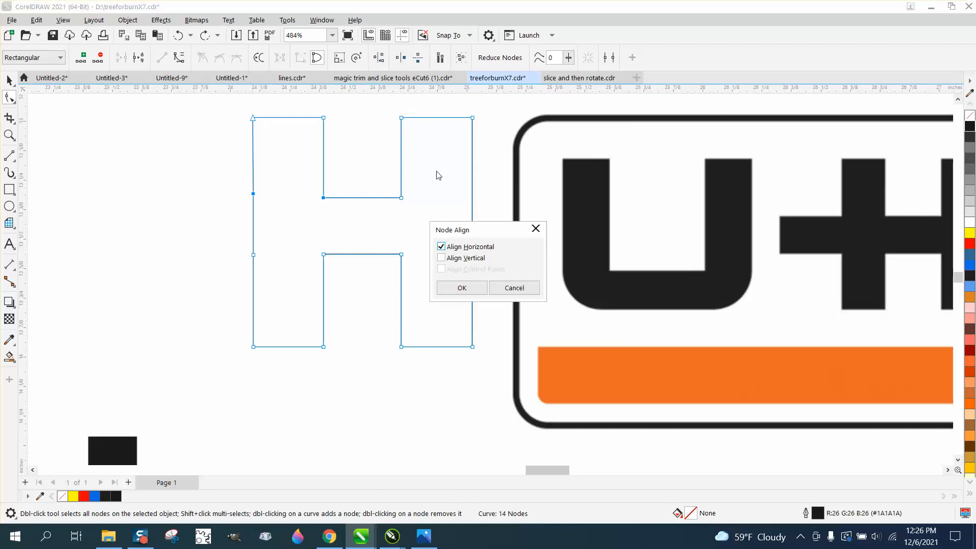
pyautogui.click(462, 287)
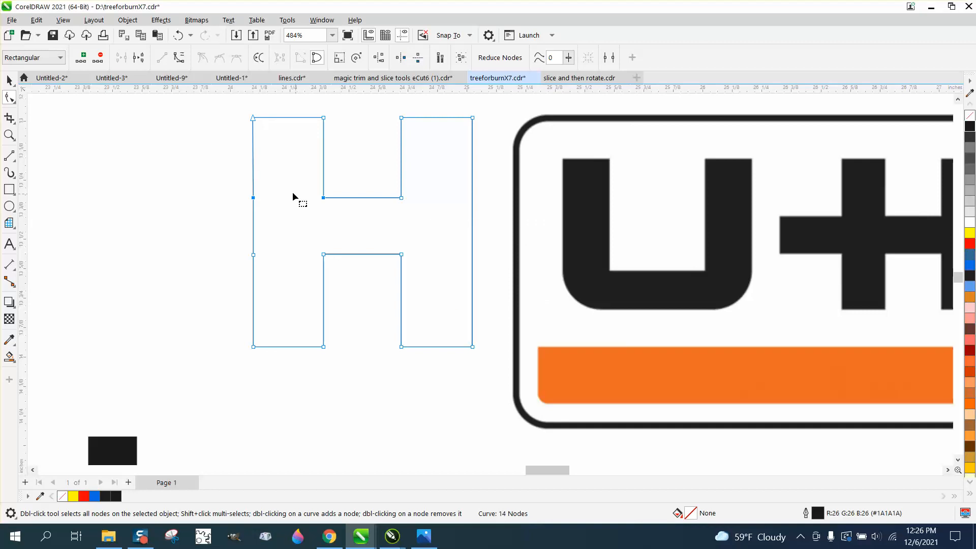
pyautogui.moveTo(231, 237); pyautogui.dragTo(284, 270)
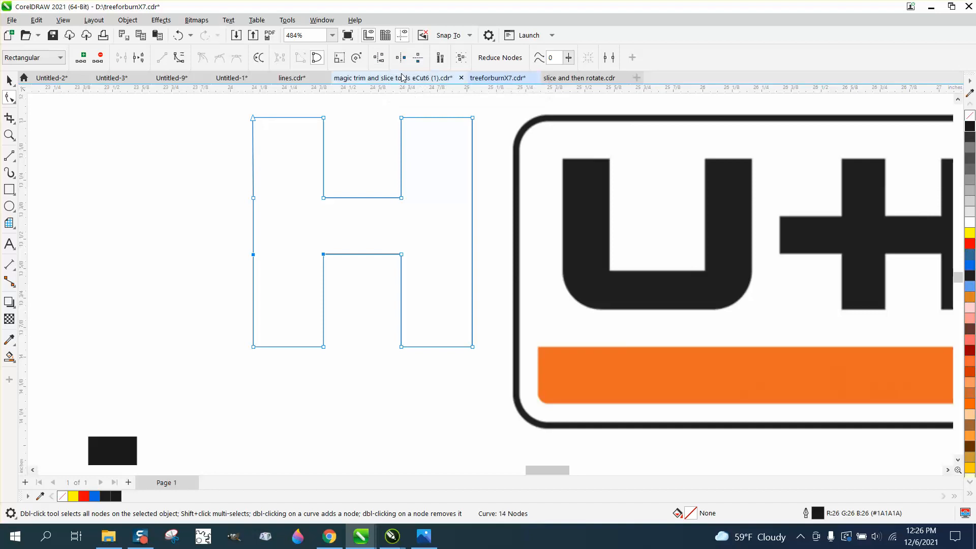
pyautogui.click(379, 58)
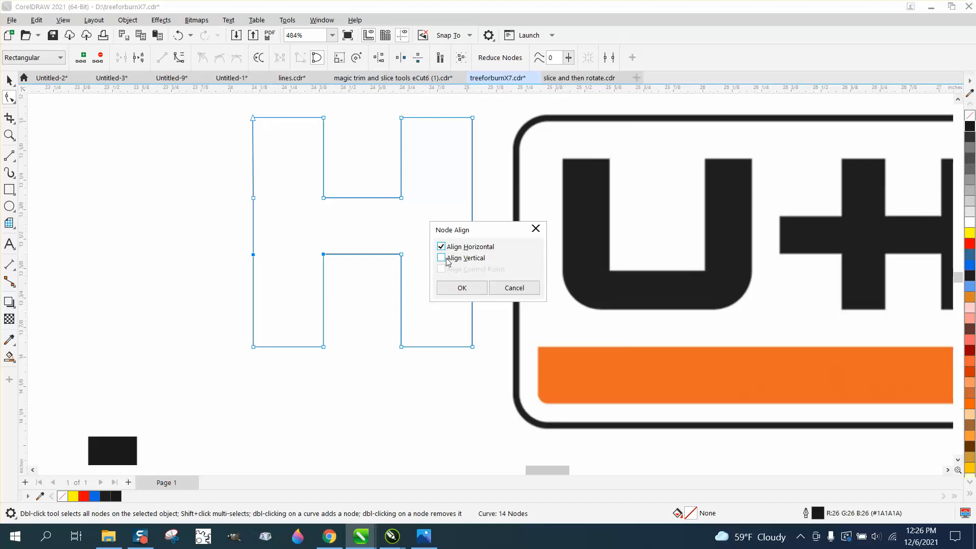
pyautogui.click(462, 289)
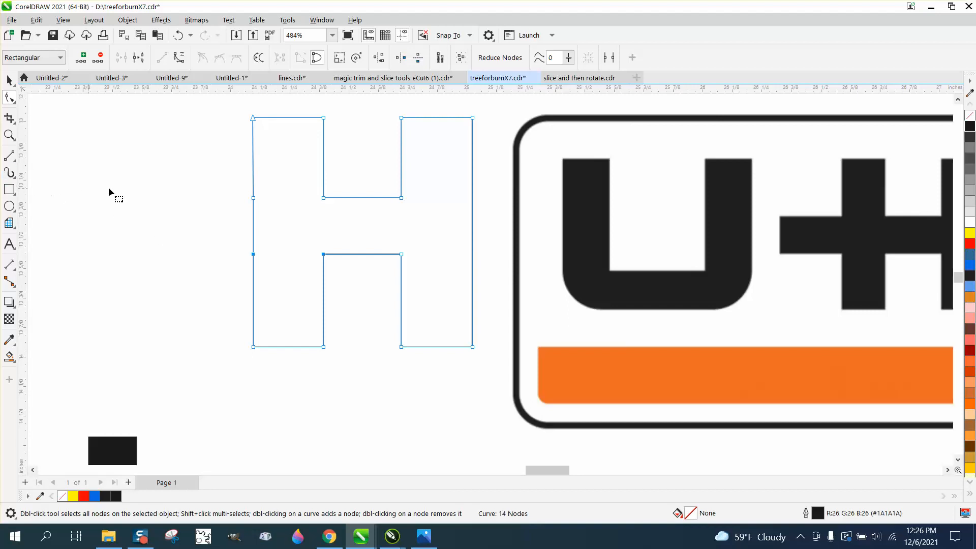
pyautogui.moveTo(236, 108); pyautogui.dragTo(260, 352)
pyautogui.rightClick(254, 347)
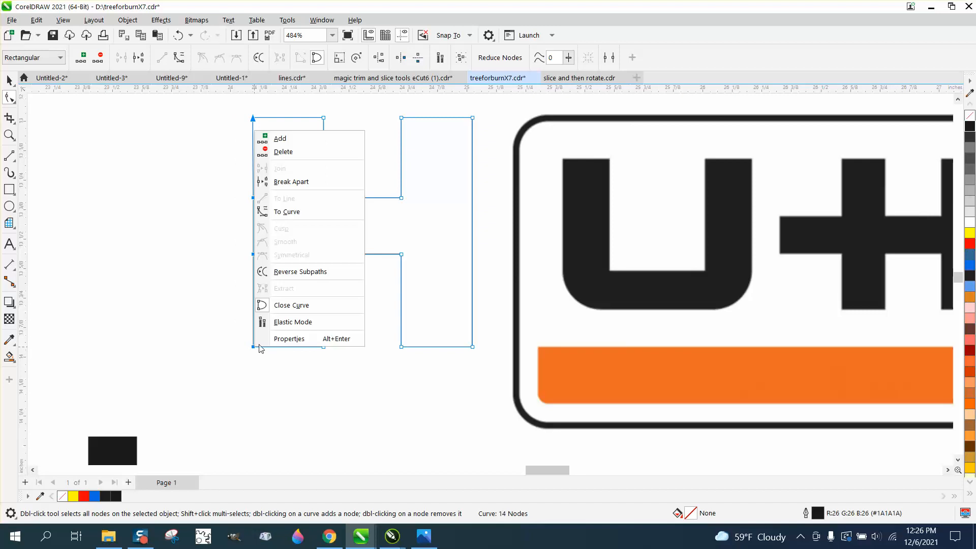
pyautogui.click(222, 195)
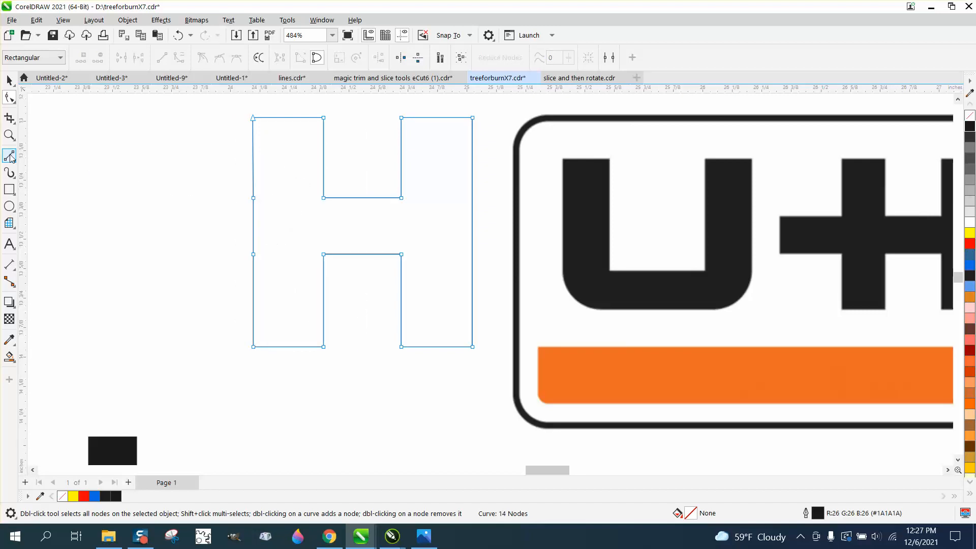
# Draw a trial rectangle about 0.55 by 0.24 inches across the H's left stem at crossbar height, and delete it.
pyautogui.click(10, 189)
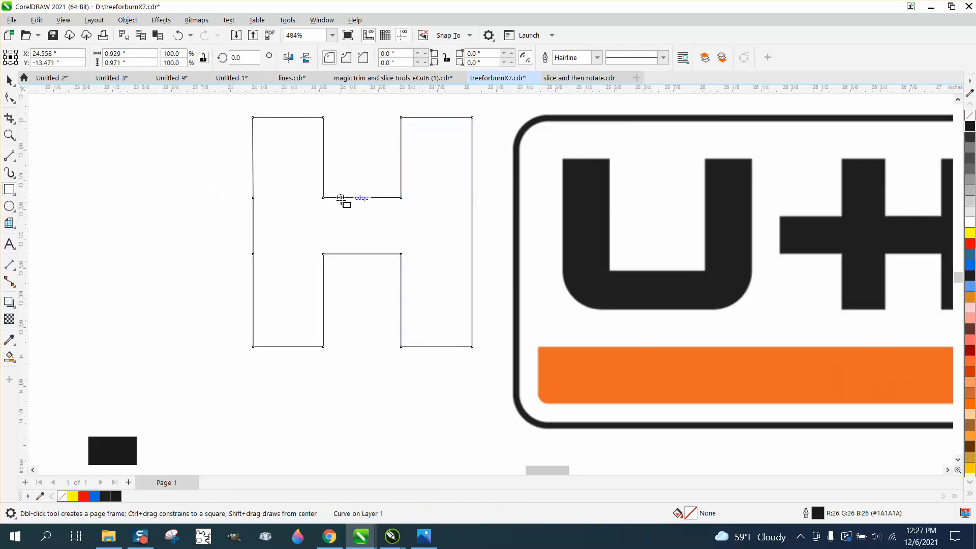
pyautogui.moveTo(340, 199)
pyautogui.mouseDown()
pyautogui.moveTo(341, 255)
pyautogui.moveTo(211, 254)
pyautogui.mouseUp()
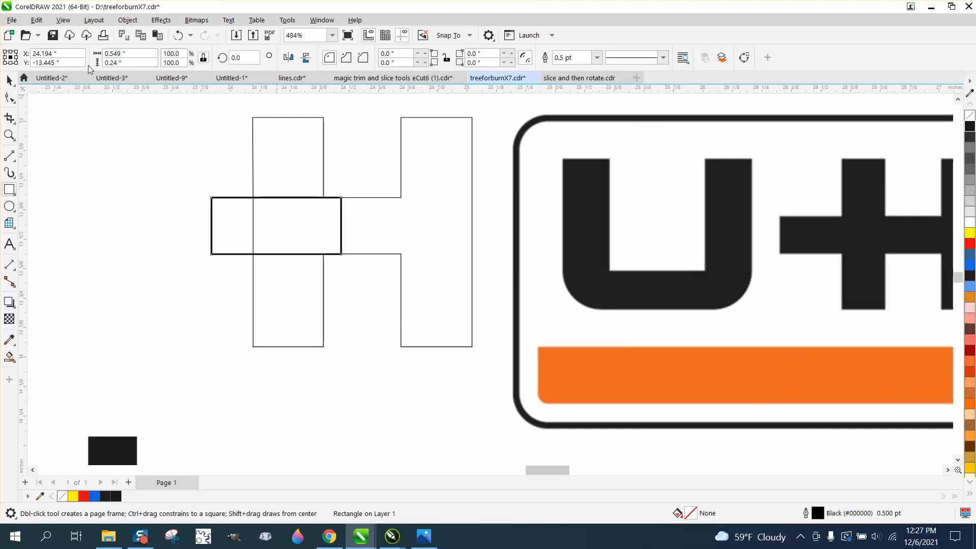
pyautogui.press('space')
pyautogui.press('Delete')
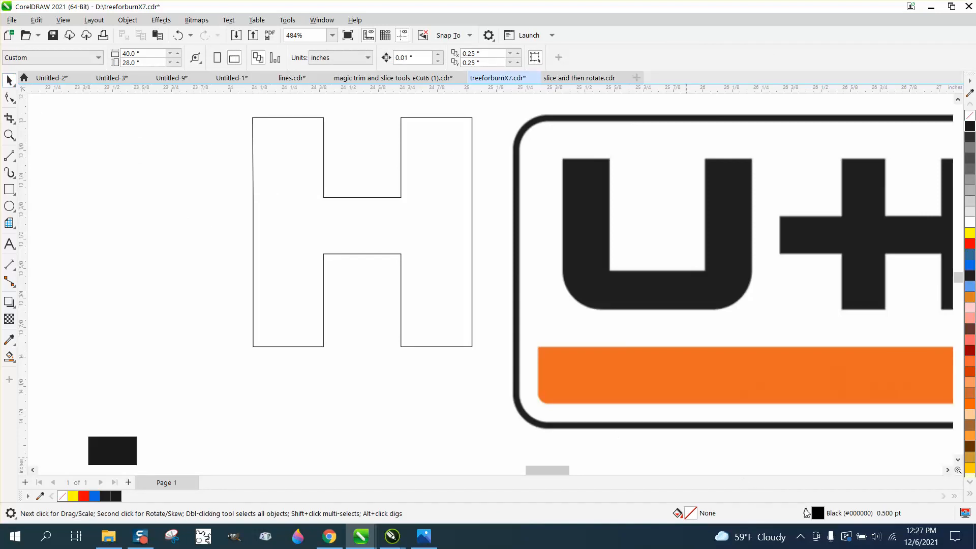
# Set the document's default graphic outline to Hairline width in red.
pyautogui.doubleClick(819, 515)
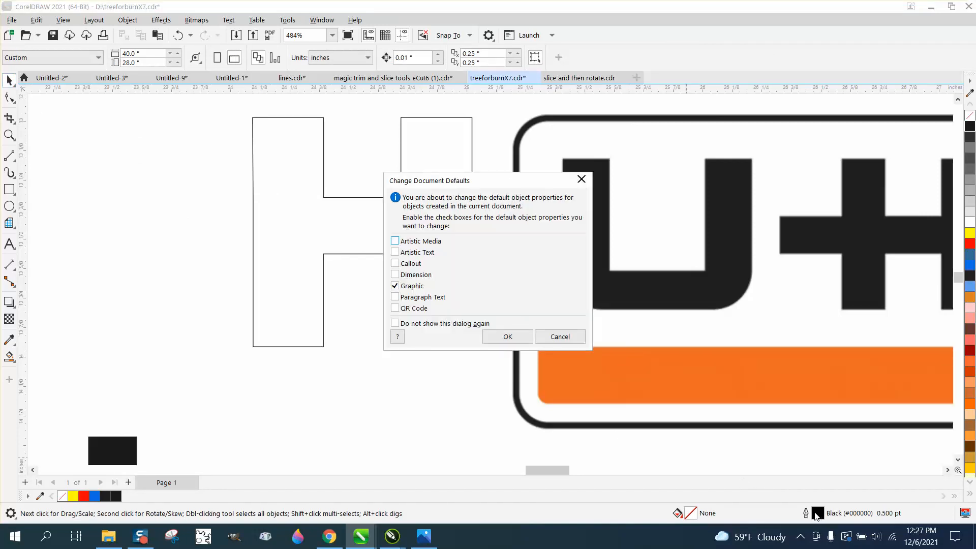
pyautogui.click(498, 337)
pyautogui.click(411, 223)
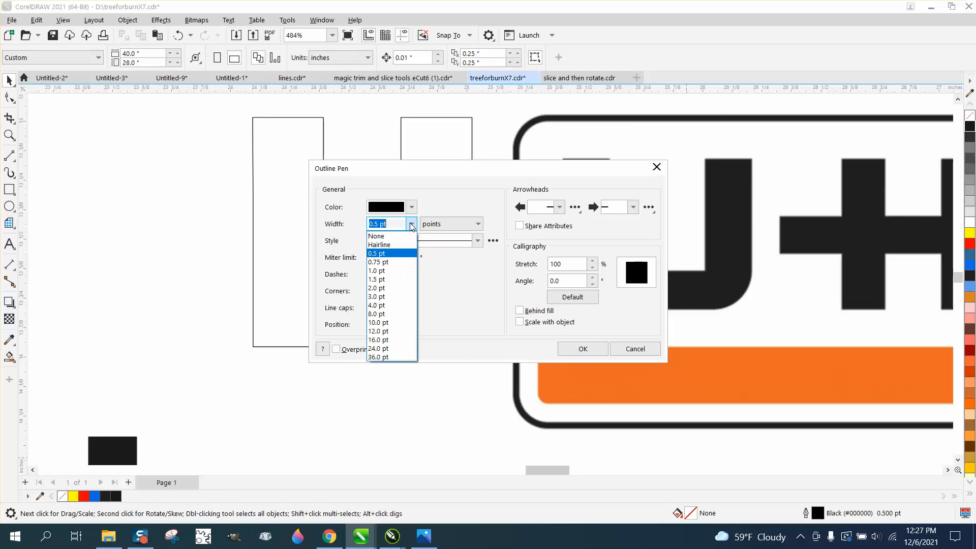
pyautogui.click(394, 245)
pyautogui.click(412, 207)
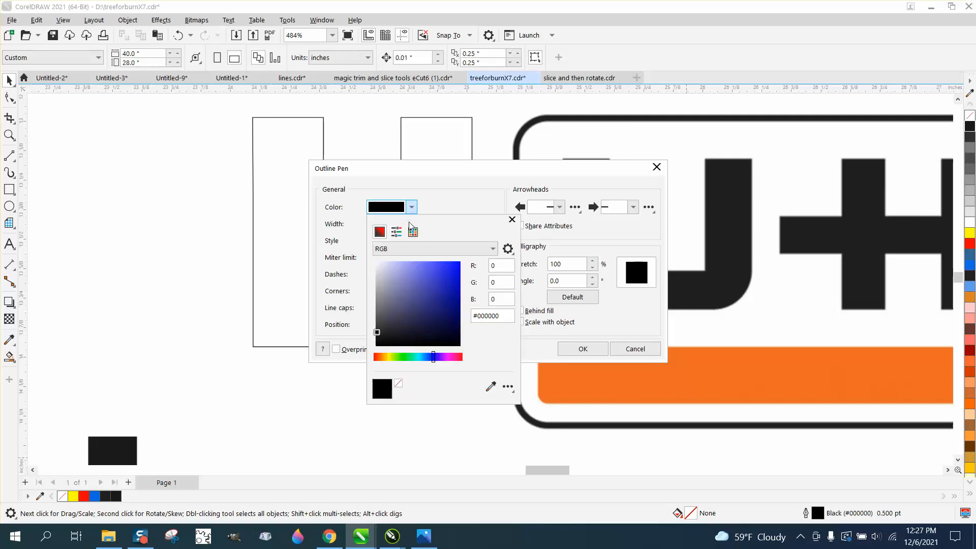
pyautogui.click(414, 232)
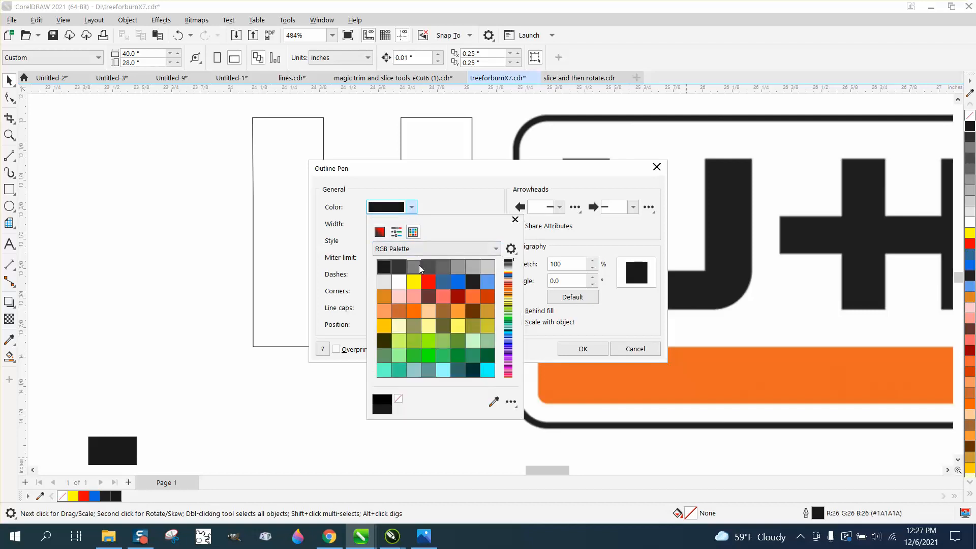
pyautogui.click(430, 282)
pyautogui.click(596, 351)
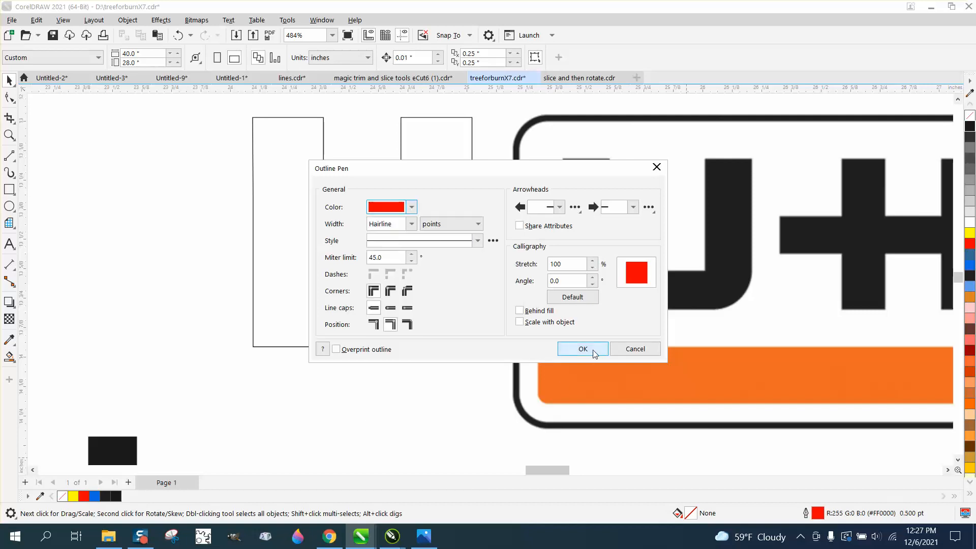
pyautogui.click(592, 349)
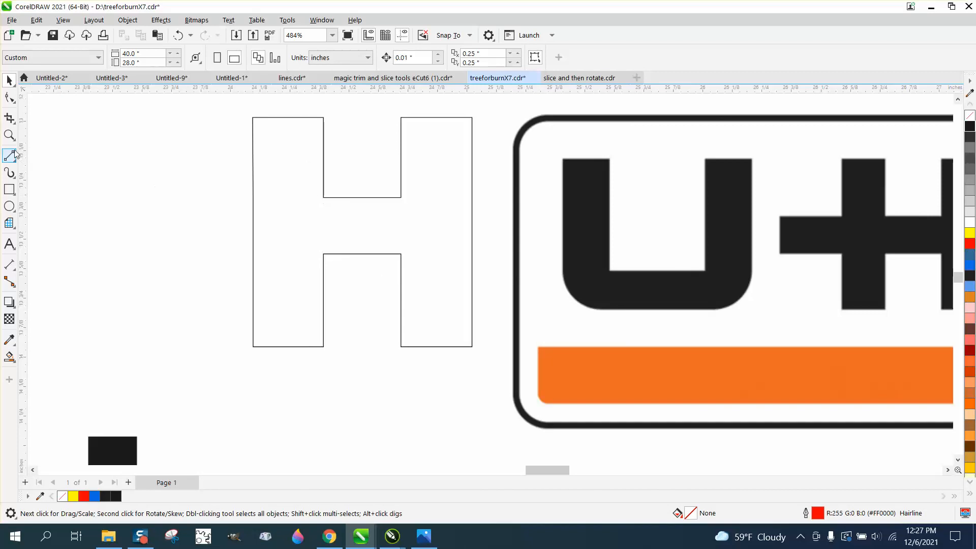
# Draw a rectangle about 0.44 by 0.24 inches across the H's left stem at crossbar height, extending past its outer edge.
pyautogui.click(9, 98)
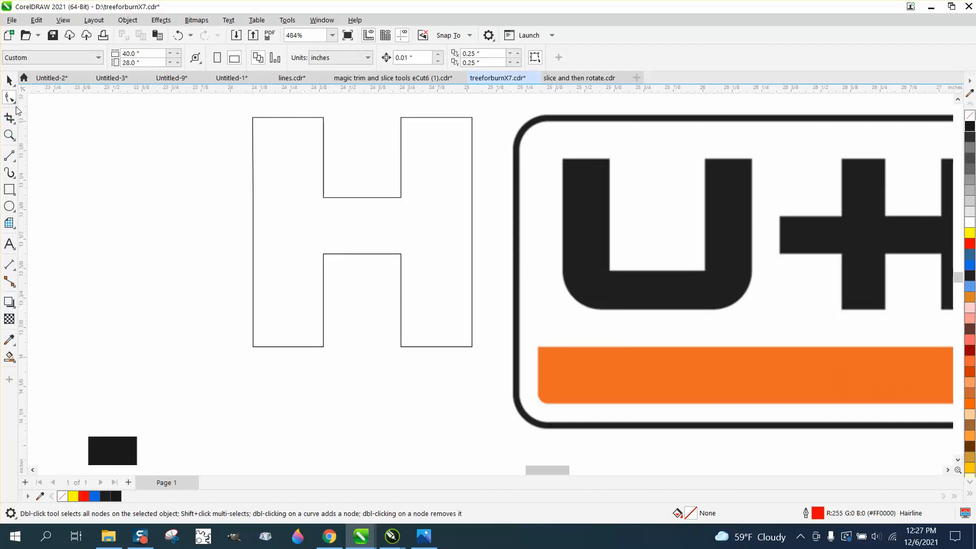
pyautogui.click(10, 189)
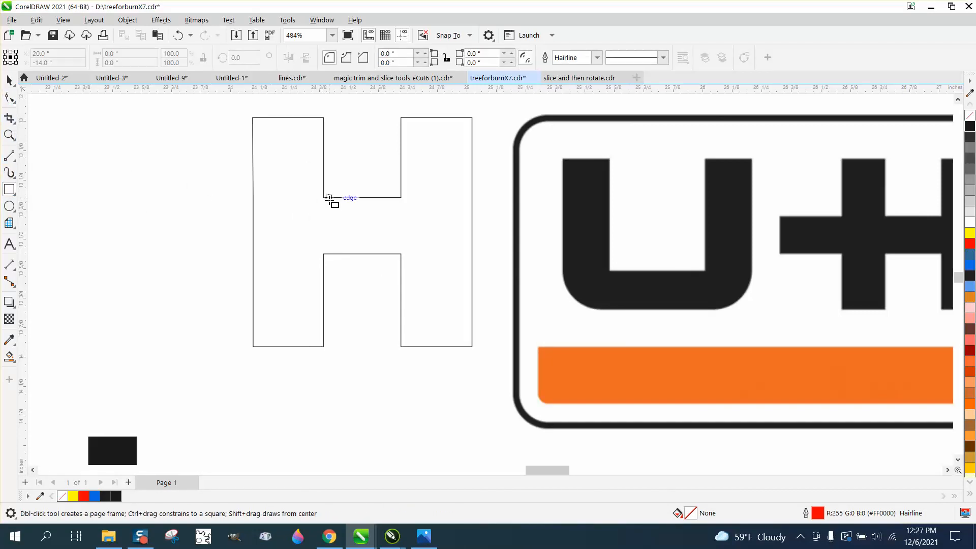
pyautogui.moveTo(329, 197); pyautogui.dragTo(224, 254)
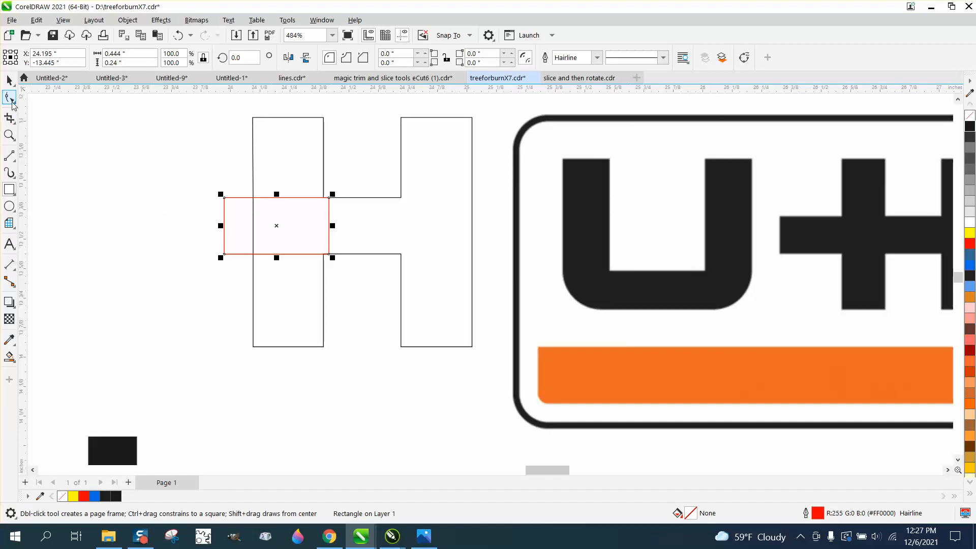
# Remove the line segments inside the overlap of the rectangle and the left stem with Virtual Segment Delete.
pyautogui.click(13, 128)
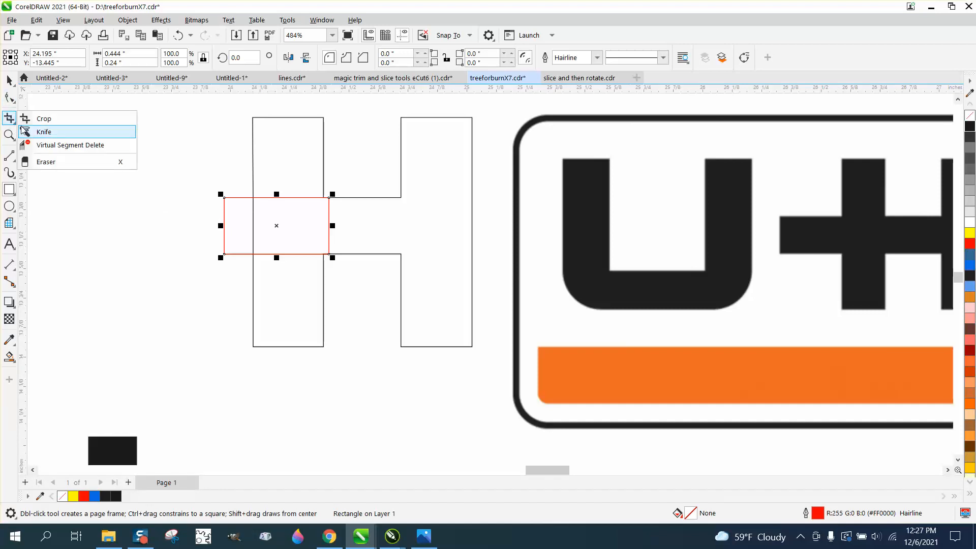
pyautogui.click(51, 144)
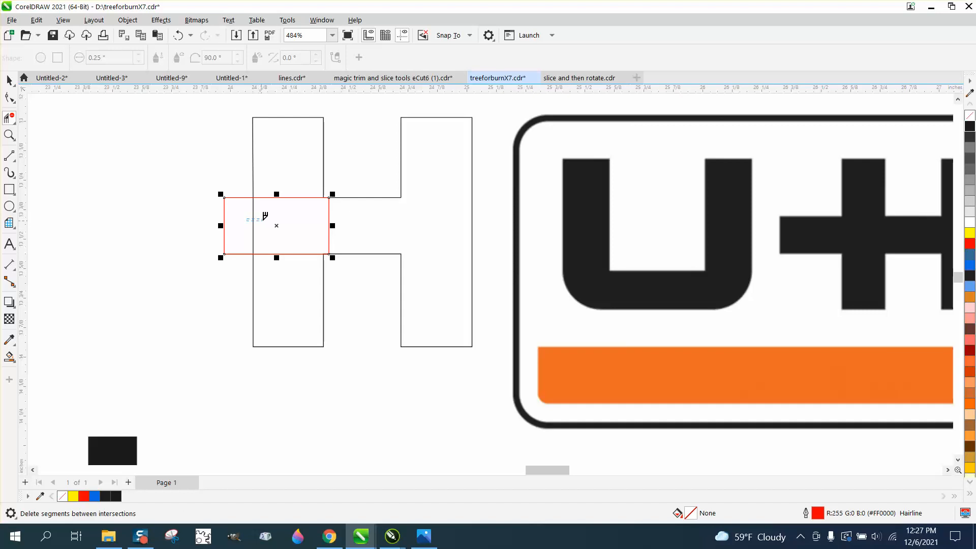
pyautogui.moveTo(247, 220); pyautogui.dragTo(365, 227)
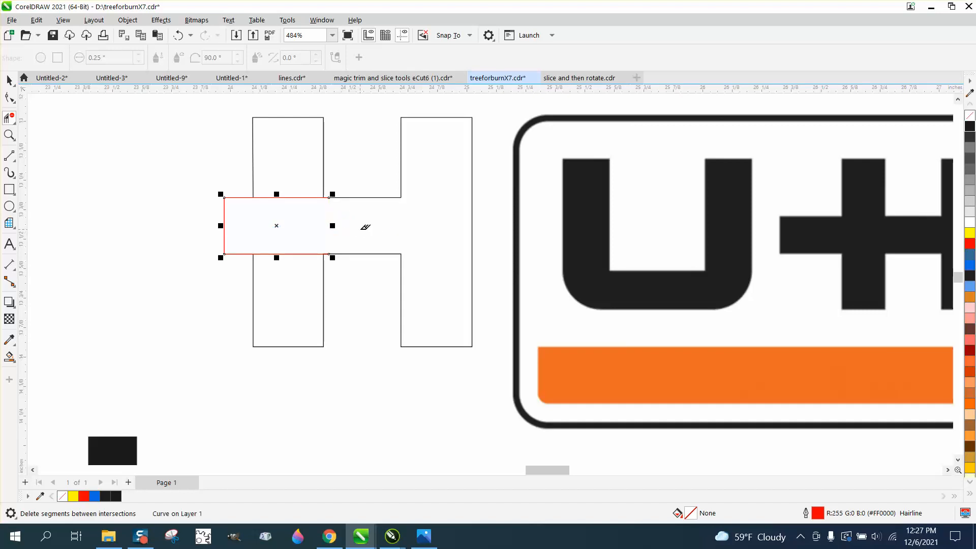
pyautogui.moveTo(302, 180); pyautogui.dragTo(309, 266)
pyautogui.click(9, 97)
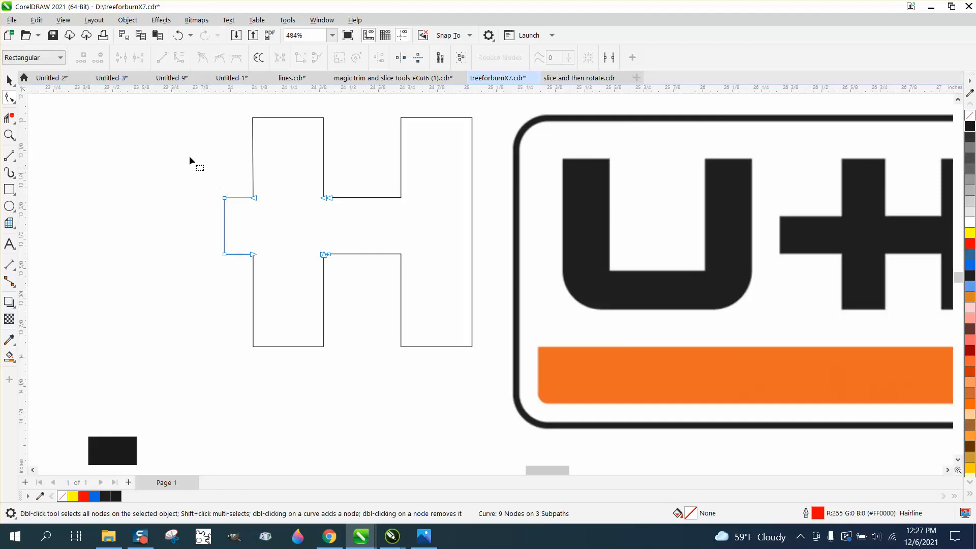
# Create a filled shape from the enclosed crossed-H outline with Smart Fill.
pyautogui.scroll(-1, 214, 157)
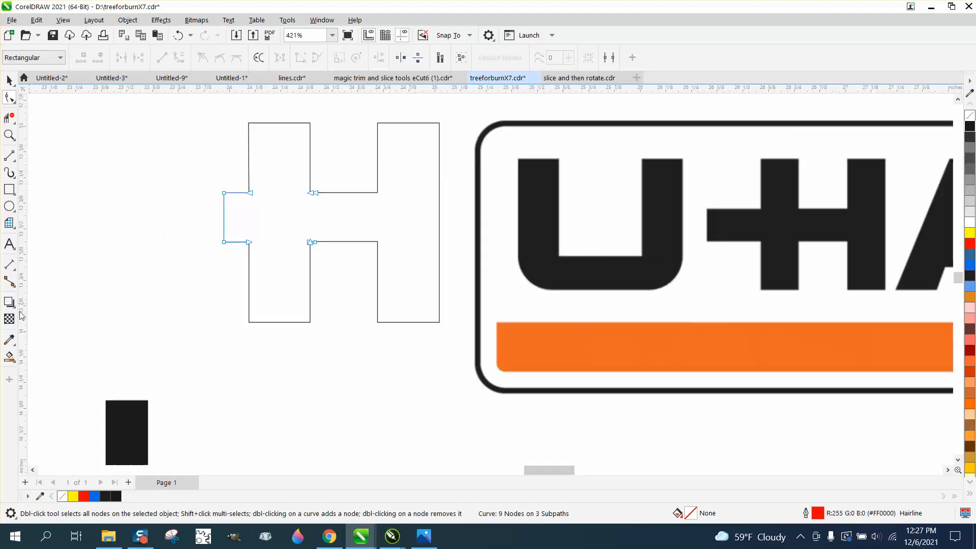
pyautogui.click(10, 356)
pyautogui.click(293, 229)
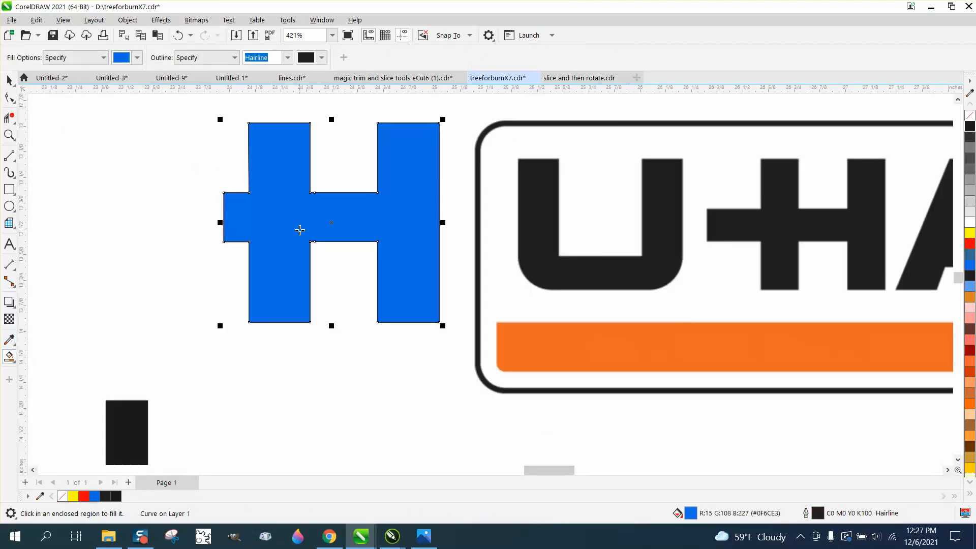
pyautogui.scroll(-2, 389, 239)
# Move the filled H to the left of the original outlines, and give it no fill and a red outline.
pyautogui.click(10, 81)
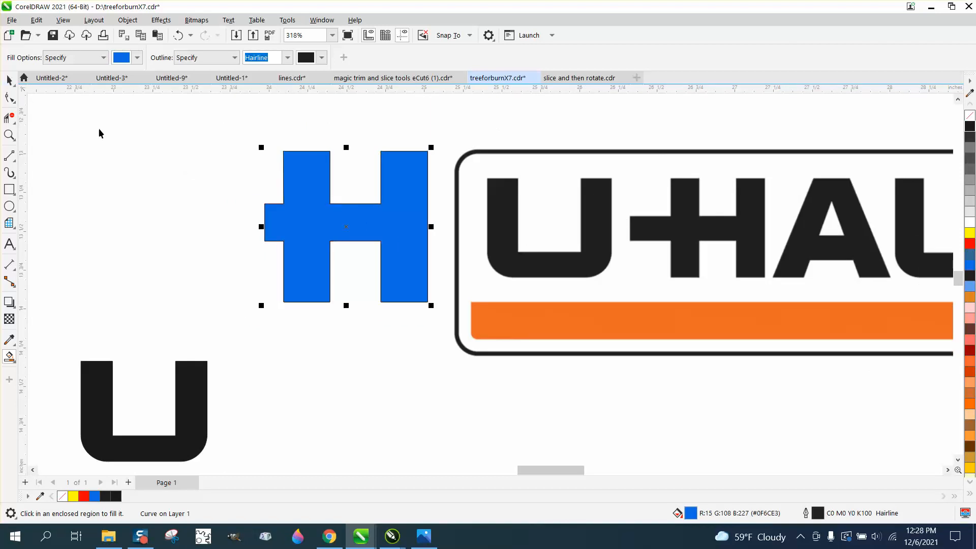
pyautogui.moveTo(356, 232); pyautogui.dragTo(153, 228)
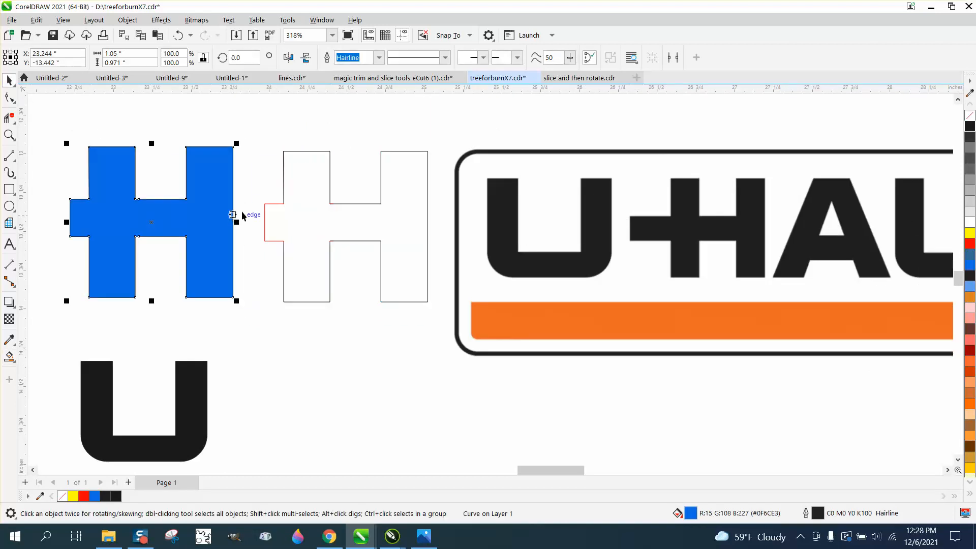
pyautogui.click(970, 116)
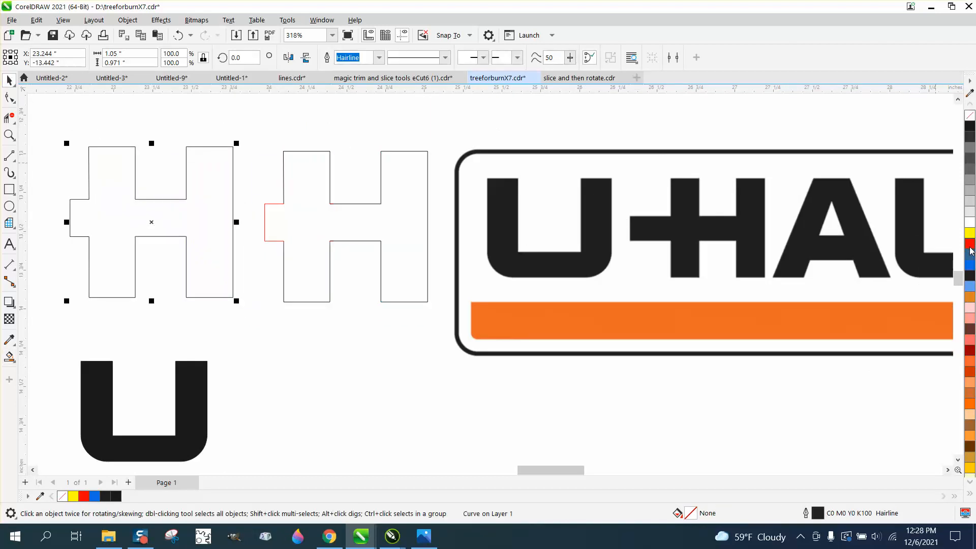
pyautogui.rightClick(970, 245)
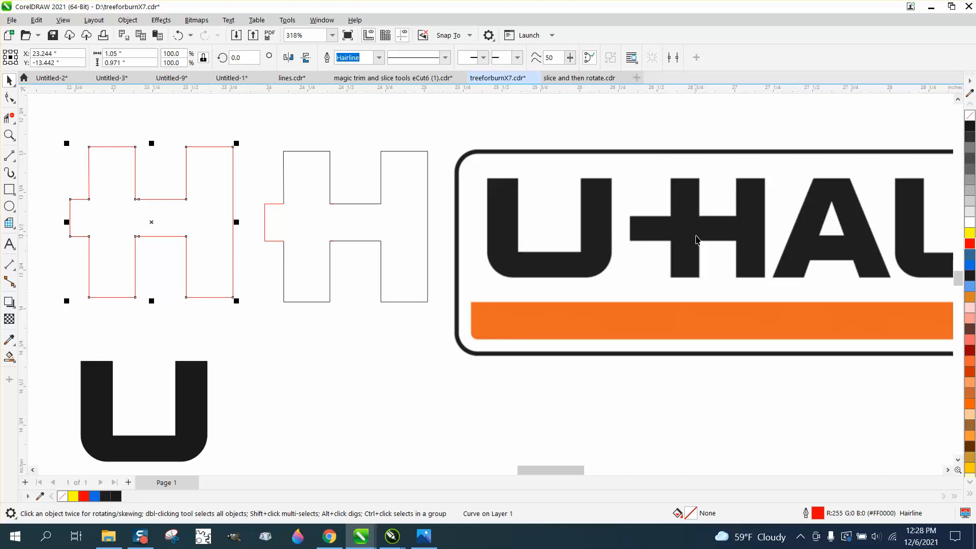
# Set the nudge distance to 0.1 inches and nudge the red H's two outer crossbar nodes 0.2 inches to the left.
pyautogui.click(8, 138)
pyautogui.moveTo(51, 180); pyautogui.dragTo(191, 257)
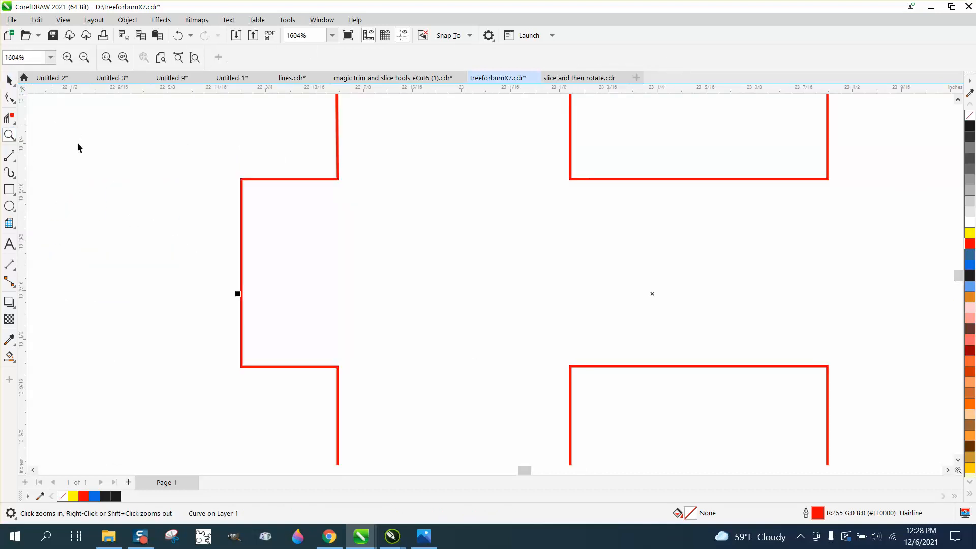
pyautogui.click(9, 81)
pyautogui.click(106, 159)
pyautogui.moveTo(418, 59); pyautogui.dragTo(381, 57)
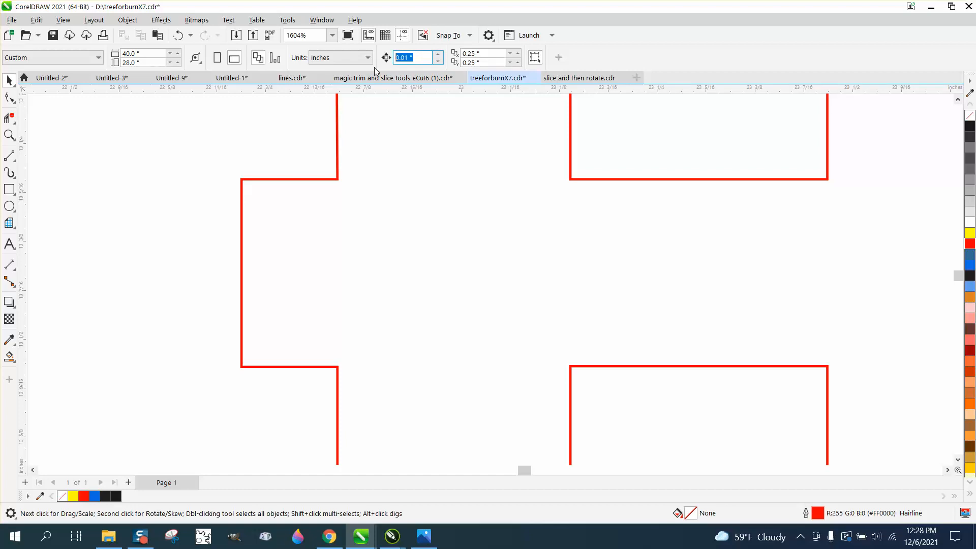
pyautogui.write('.1')
pyautogui.click(9, 97)
pyautogui.click(241, 182)
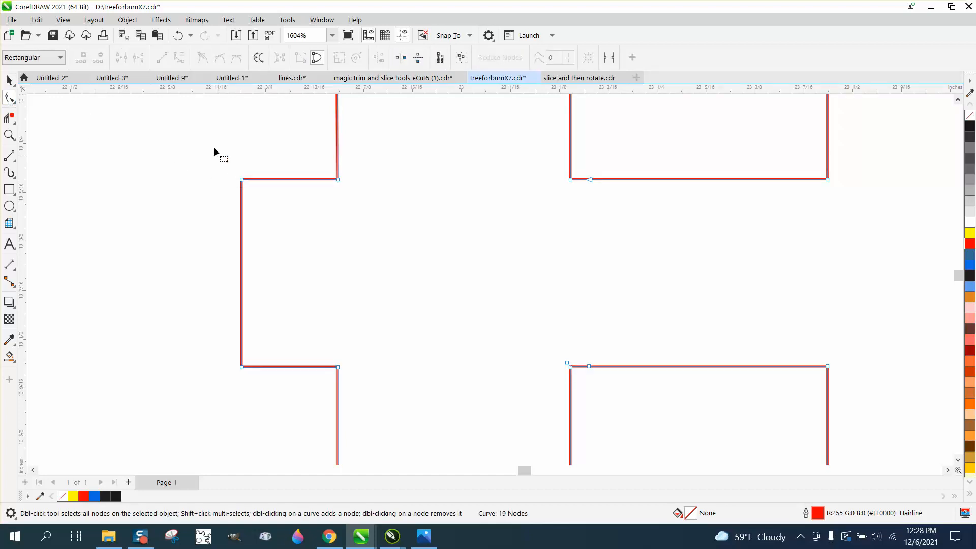
pyautogui.moveTo(250, 385); pyautogui.dragTo(255, 388)
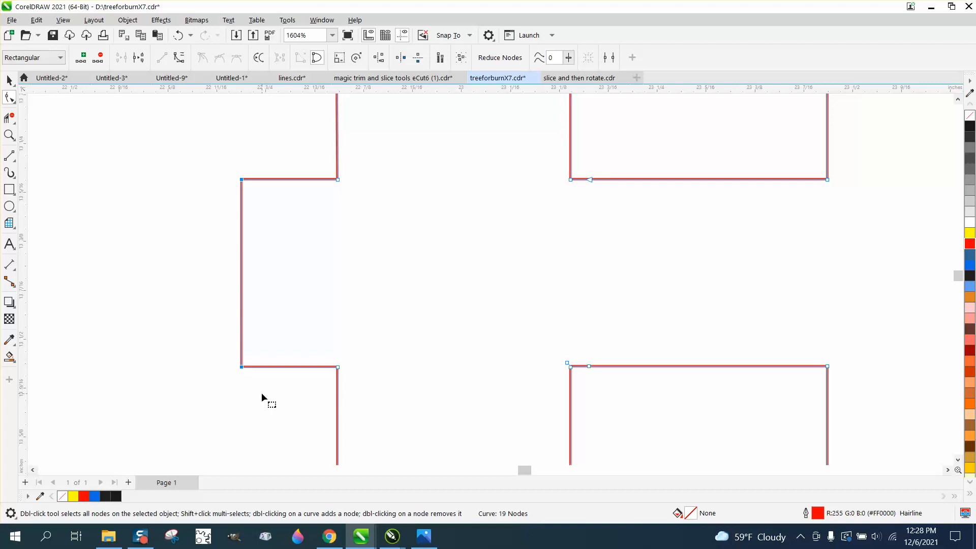
pyautogui.press('Left')
pyautogui.press('Left')
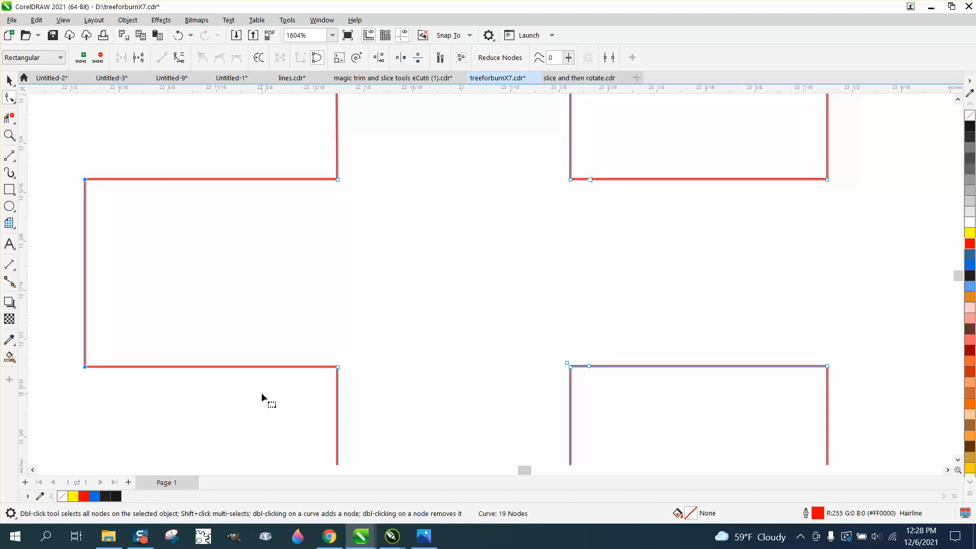
# Undo the crossbar nudges, the Smart Fill copy, the segment deletions, the rectangle and the default outline change.
pyautogui.scroll(-5, 385, 248)
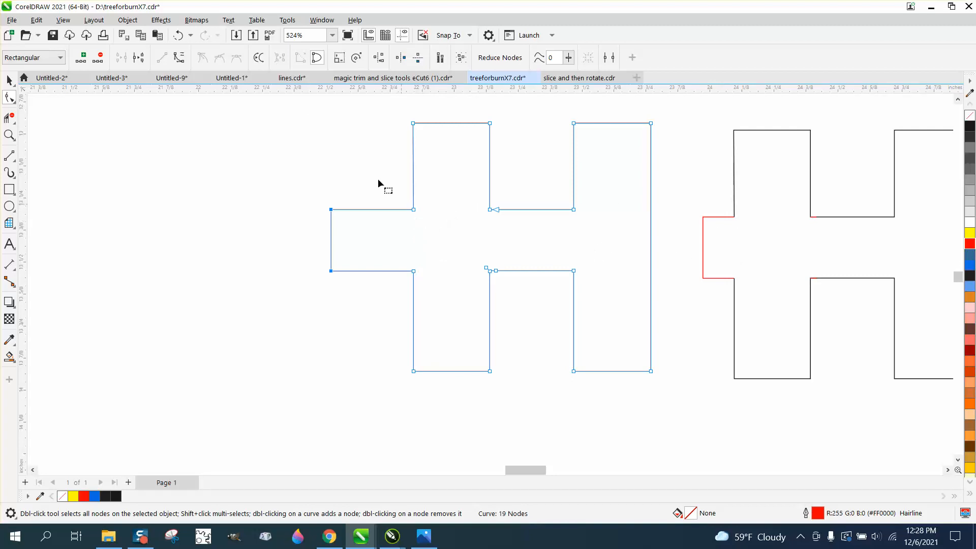
pyautogui.click(178, 36)
pyautogui.click(179, 36)
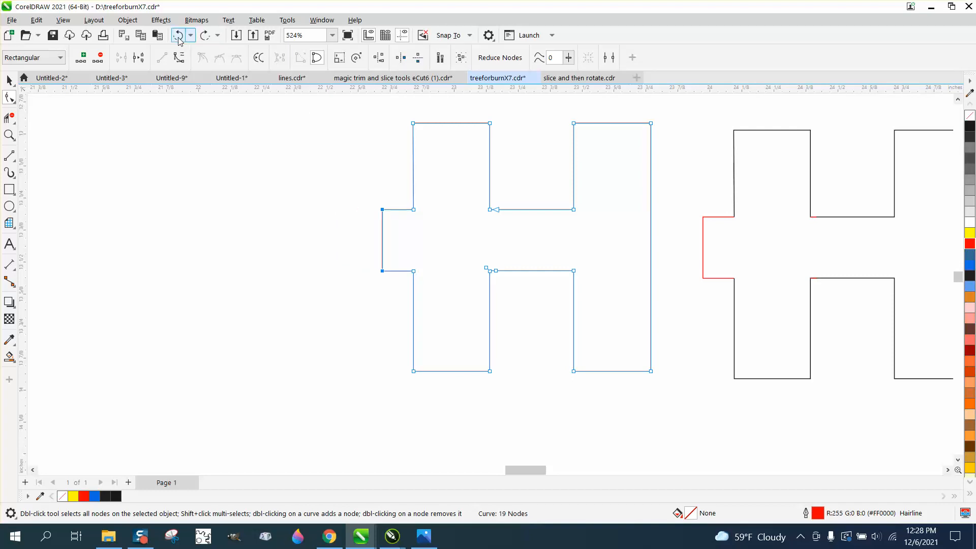
pyautogui.click(179, 37)
pyautogui.click(178, 37)
pyautogui.click(179, 36)
pyautogui.click(179, 36)
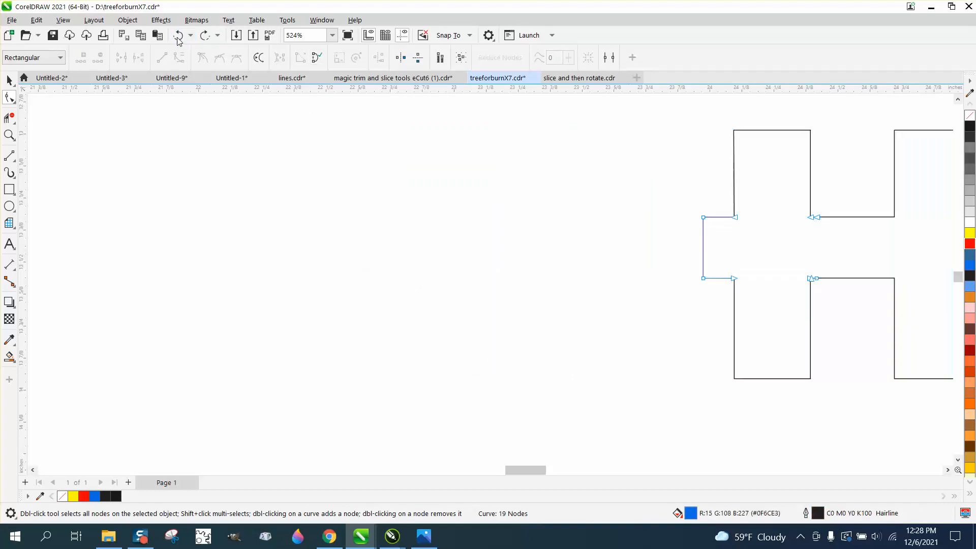
pyautogui.click(179, 36)
pyautogui.click(178, 37)
pyautogui.click(178, 36)
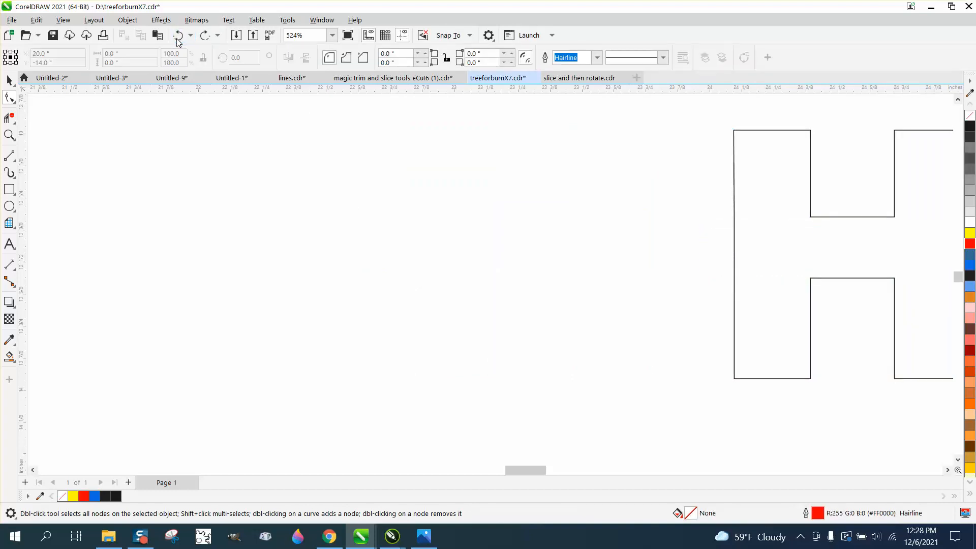
pyautogui.click(177, 38)
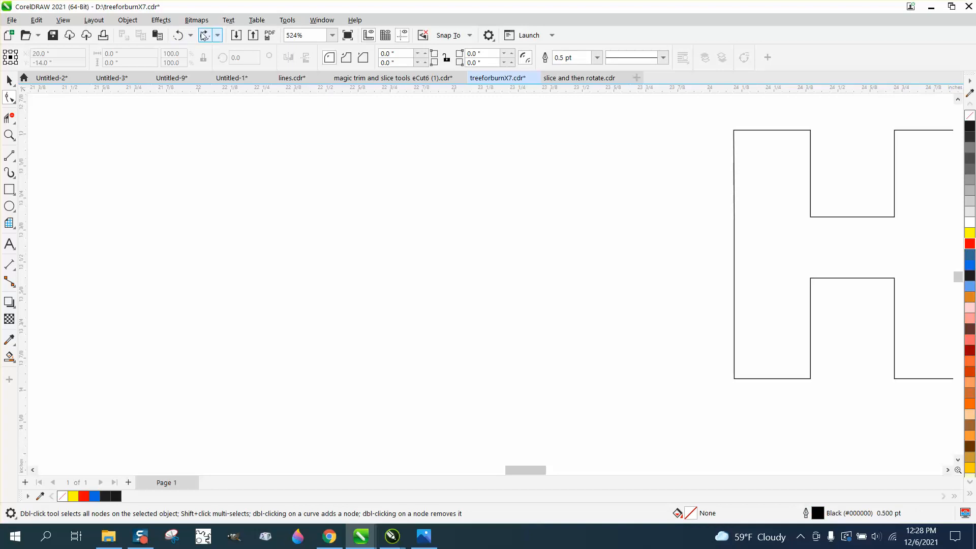
# Add two nodes on the H's left edge between the crossbar-height nodes and move both outward about 0.41 inches to the left.
pyautogui.click(735, 229)
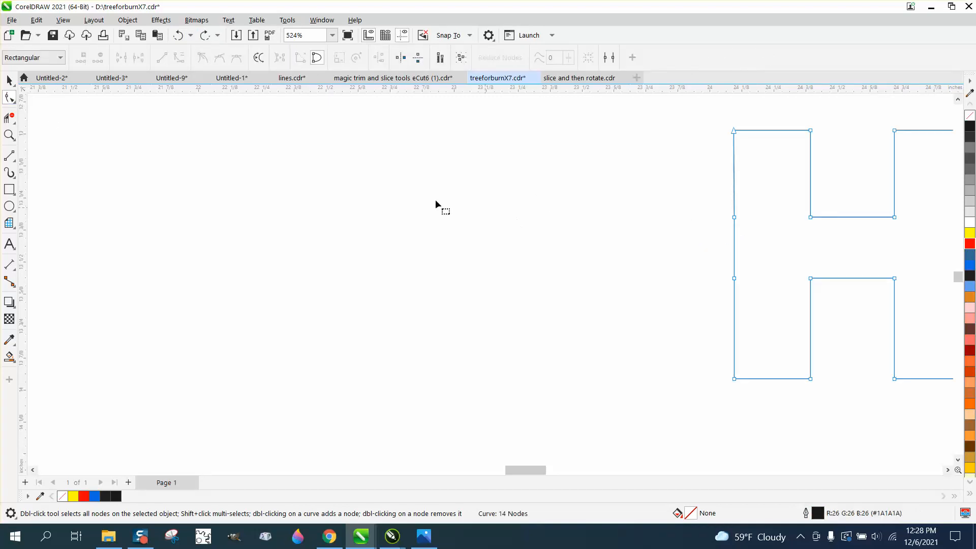
pyautogui.moveTo(721, 194); pyautogui.dragTo(728, 258)
pyautogui.moveTo(742, 307); pyautogui.dragTo(753, 309)
pyautogui.click(9, 135)
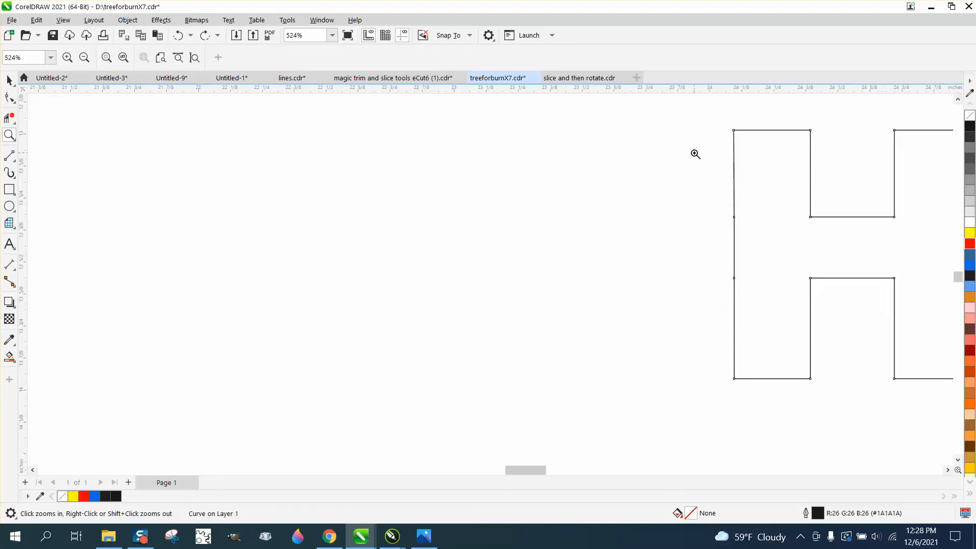
pyautogui.moveTo(683, 200); pyautogui.dragTo(901, 345)
pyautogui.click(9, 98)
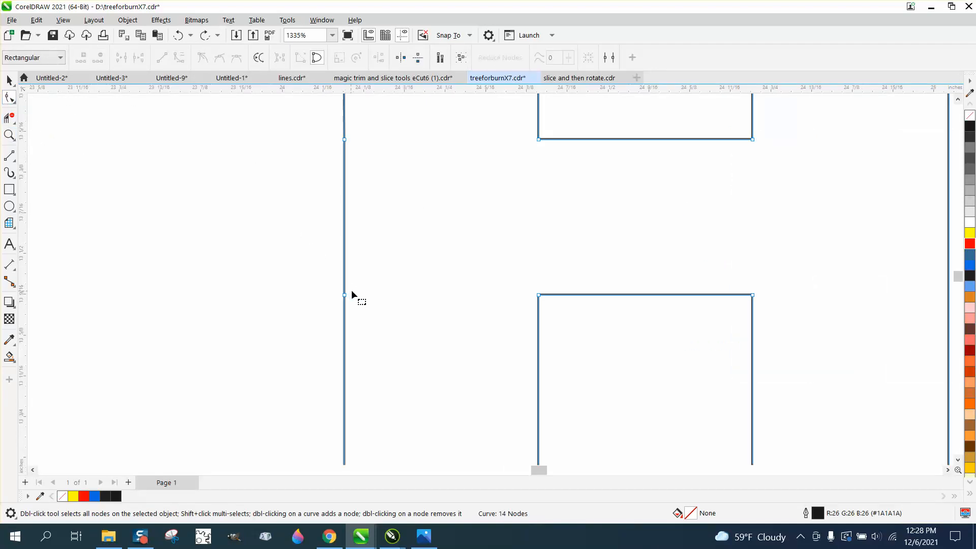
pyautogui.doubleClick(345, 155)
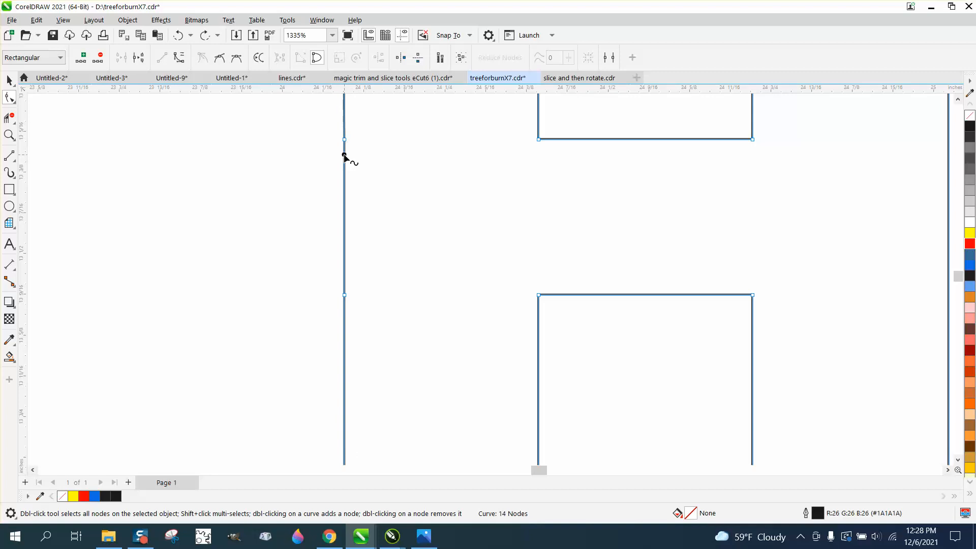
pyautogui.doubleClick(344, 278)
pyautogui.moveTo(371, 231); pyautogui.dragTo(75, 279)
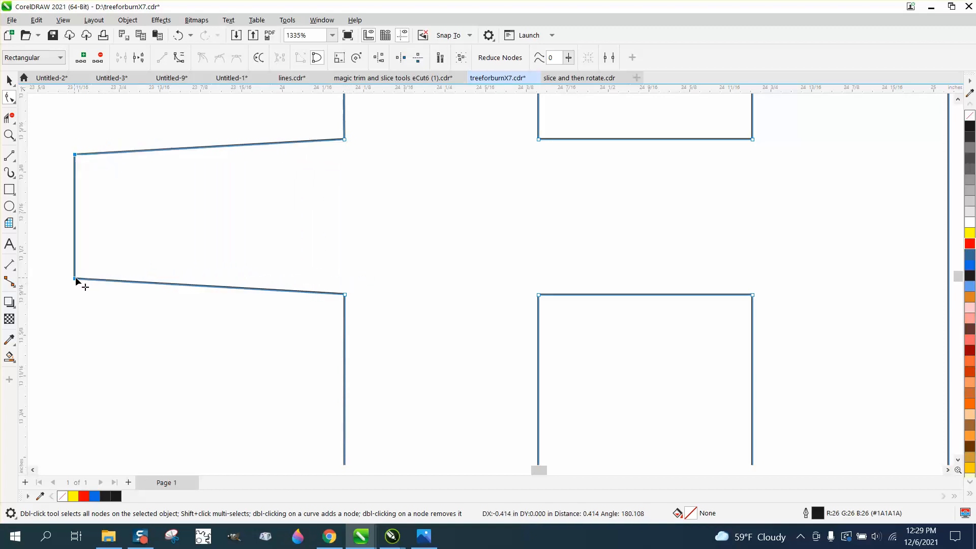
# Align each of the H's two left-extension outer nodes horizontally with the adjacent crossbar corner node, straightening the extension's upper and lower edges.
pyautogui.scroll(-1, 311, 265)
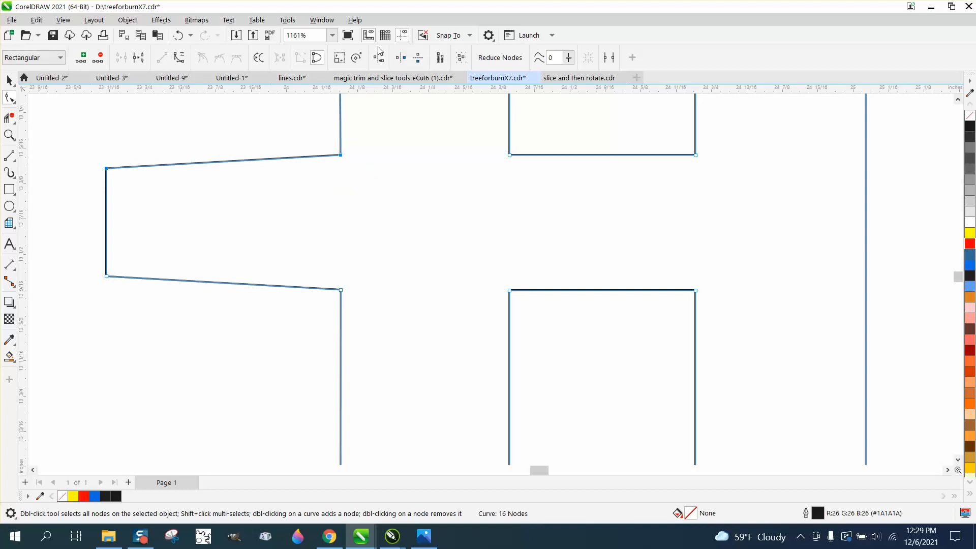
pyautogui.click(379, 57)
pyautogui.click(441, 258)
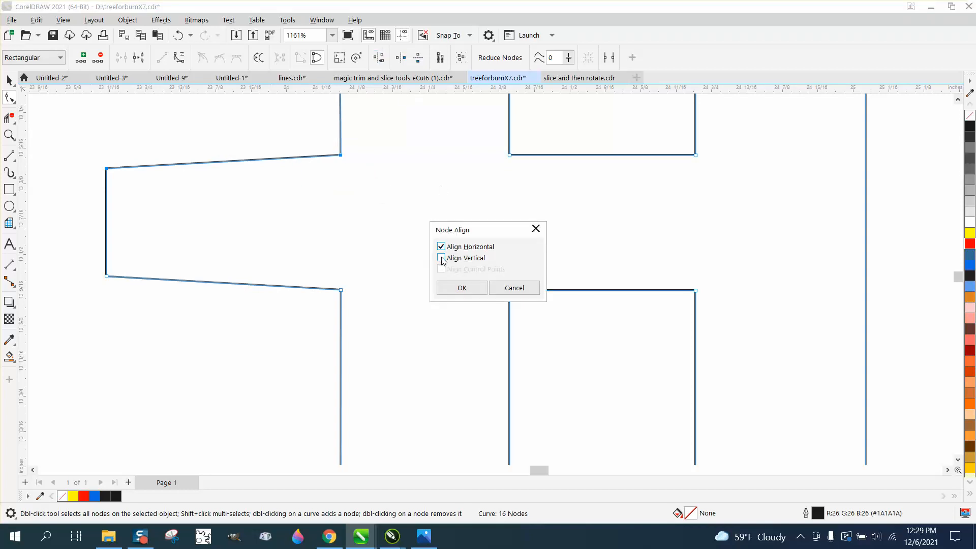
pyautogui.click(460, 288)
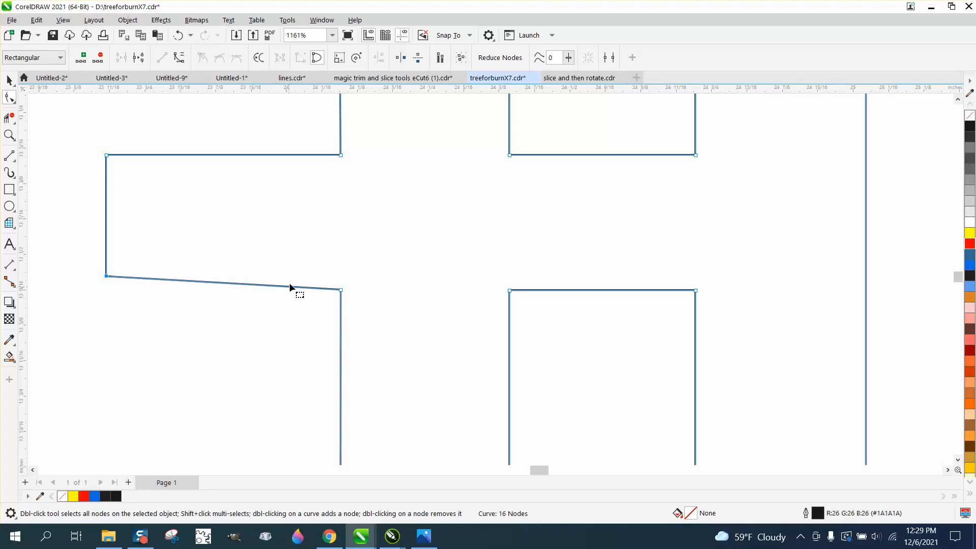
pyautogui.click(384, 61)
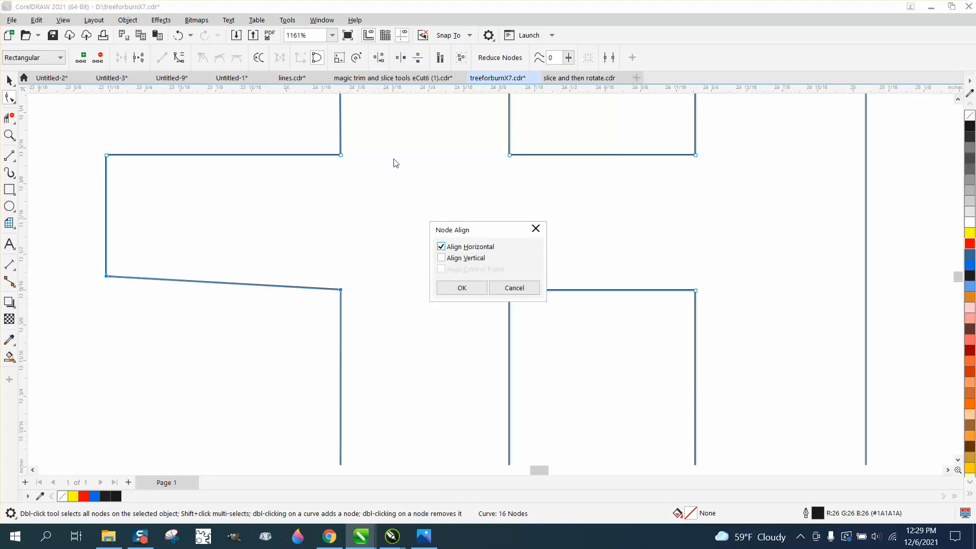
pyautogui.click(462, 288)
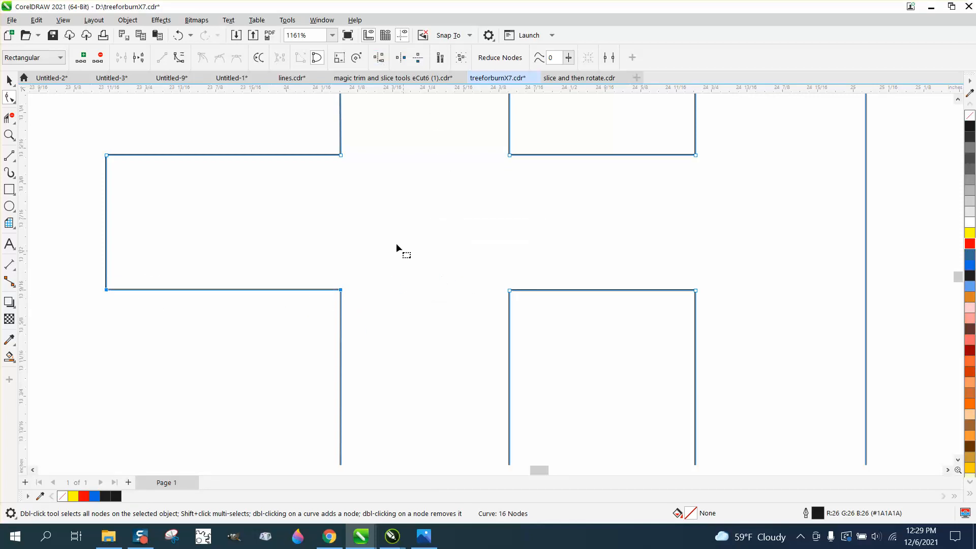
# Select the finished crossed H as an object and fill it with black (#1A1A1A).
pyautogui.scroll(-3, 341, 203)
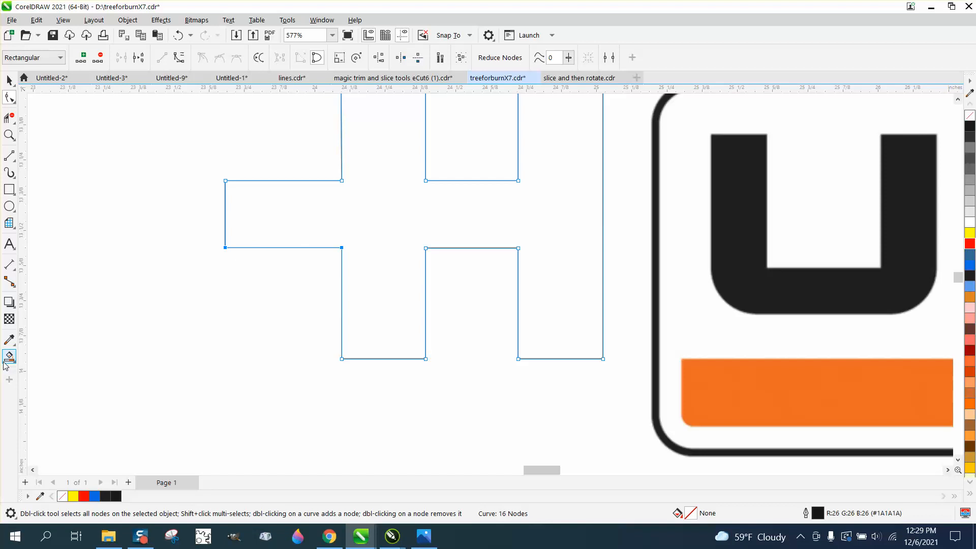
pyautogui.click(9, 81)
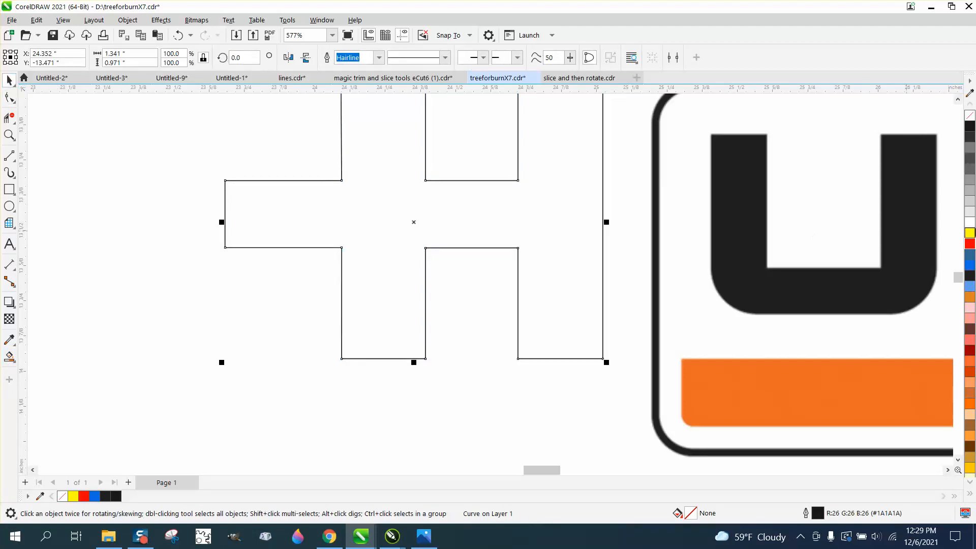
pyautogui.click(971, 126)
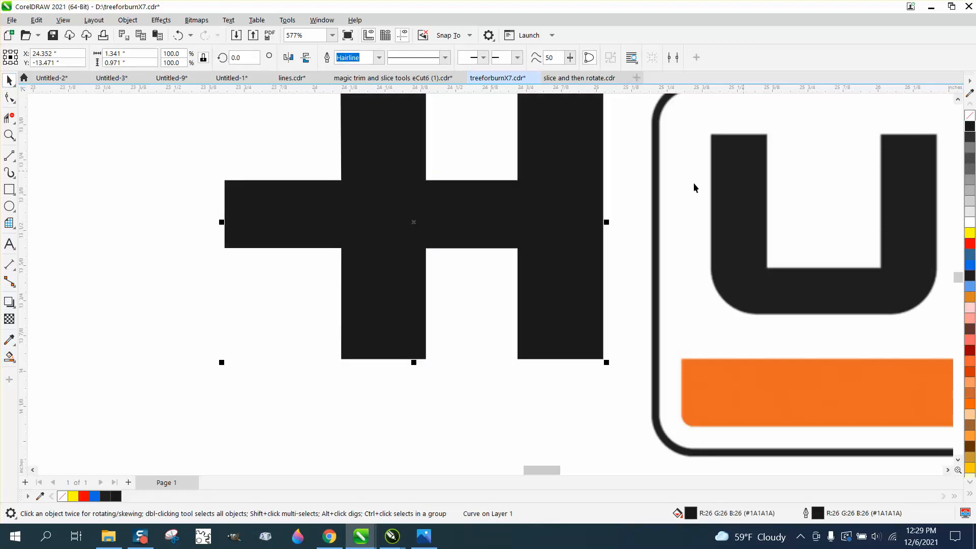
# Move the U out of the lower logo to sit directly beside the rebuilt U, and compare the two shapes up close.
pyautogui.scroll(-1, 381, 197)
pyautogui.scroll(-5, 381, 197)
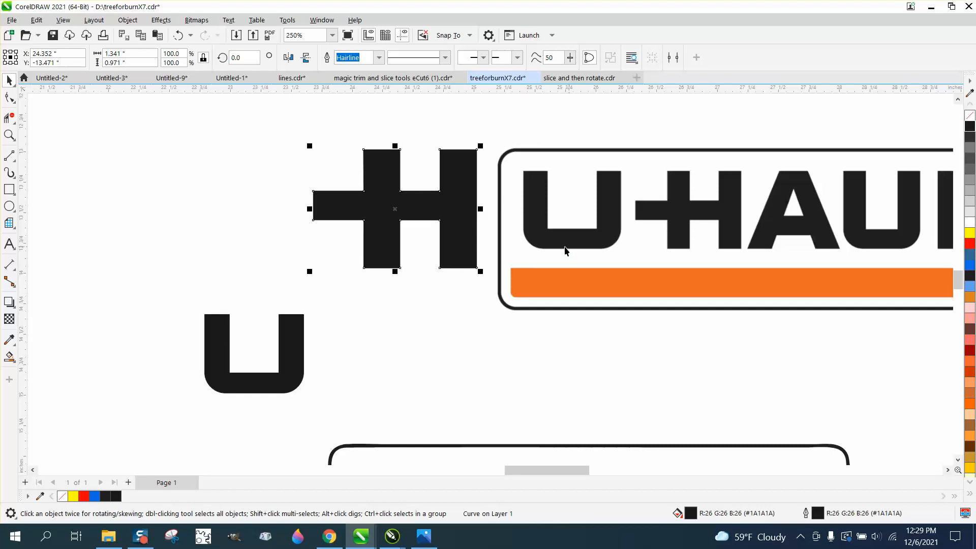
pyautogui.scroll(-4, 397, 314)
pyautogui.moveTo(427, 435); pyautogui.dragTo(403, 347)
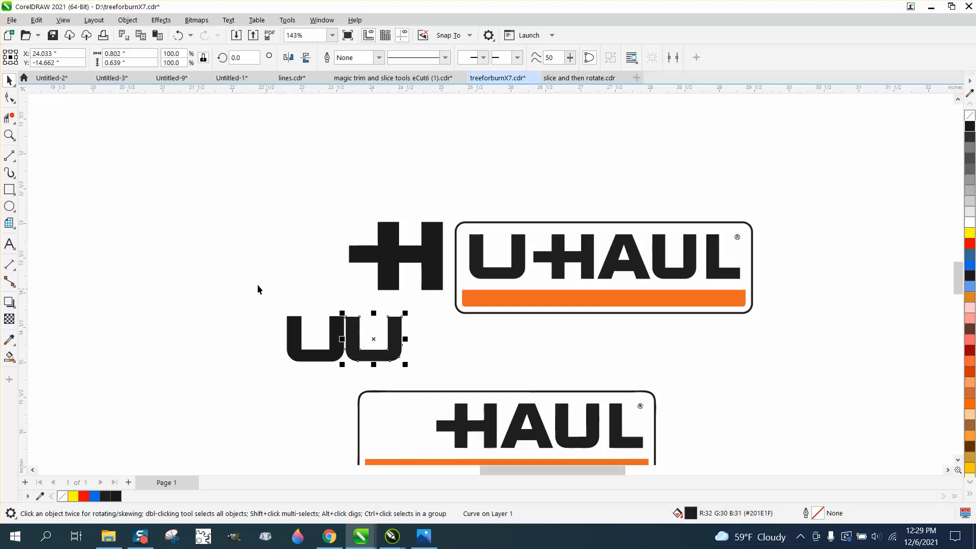
pyautogui.click(9, 135)
pyautogui.moveTo(266, 294); pyautogui.dragTo(449, 390)
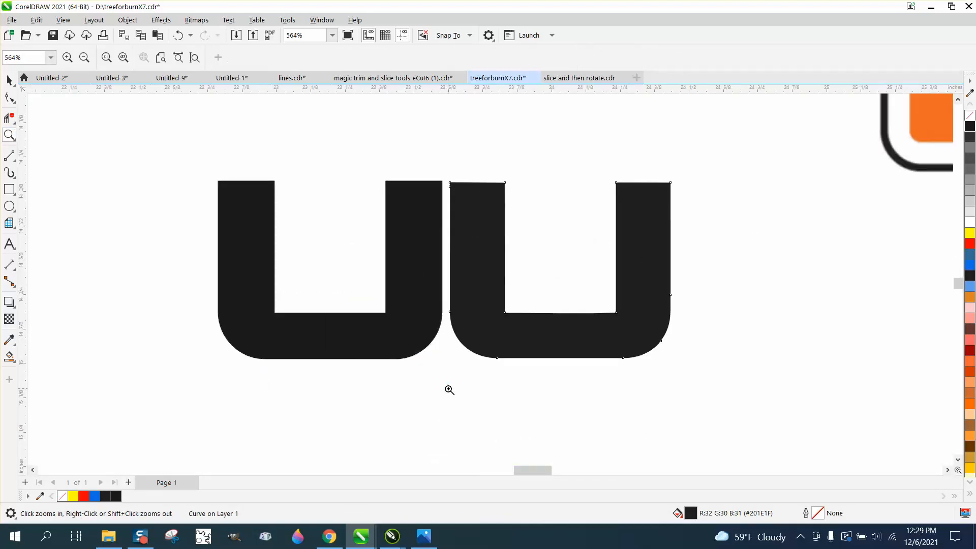